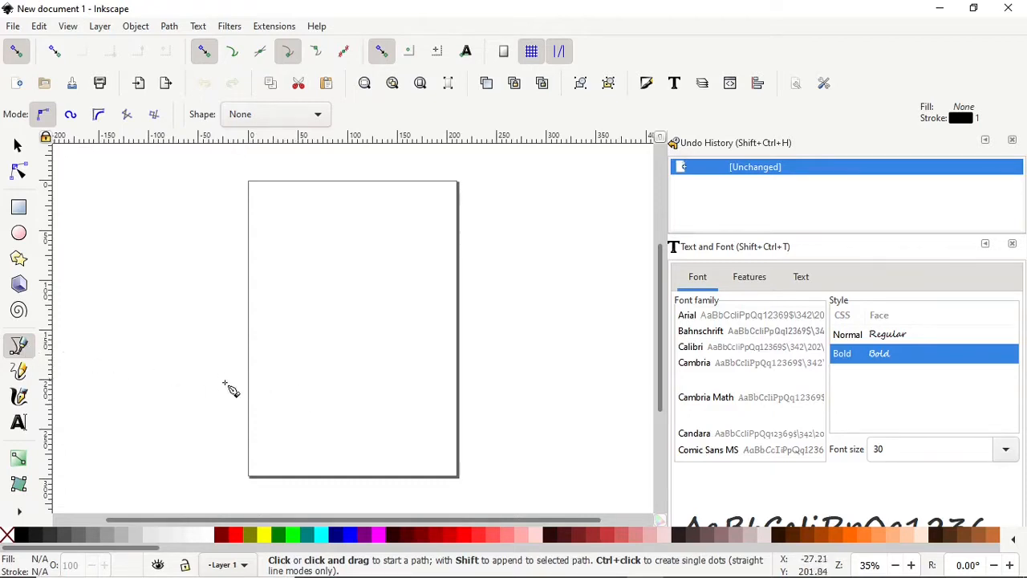
# Draw an open path with a vertical line rising to a peak, followed by zigzag segments widening downward across it, forming a tree shape
pyautogui.click(299, 390)
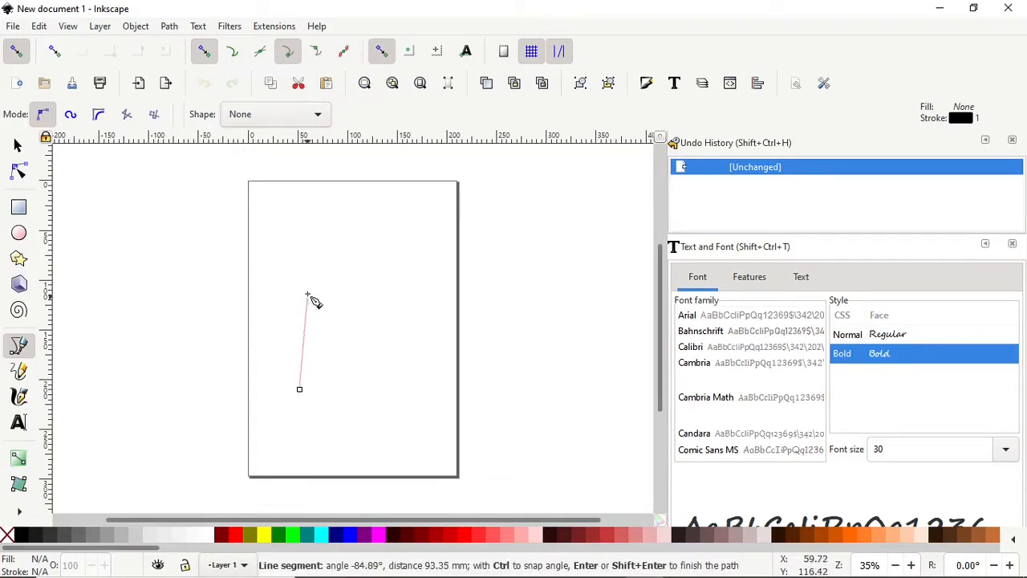
pyautogui.click(301, 215)
pyautogui.click(257, 251)
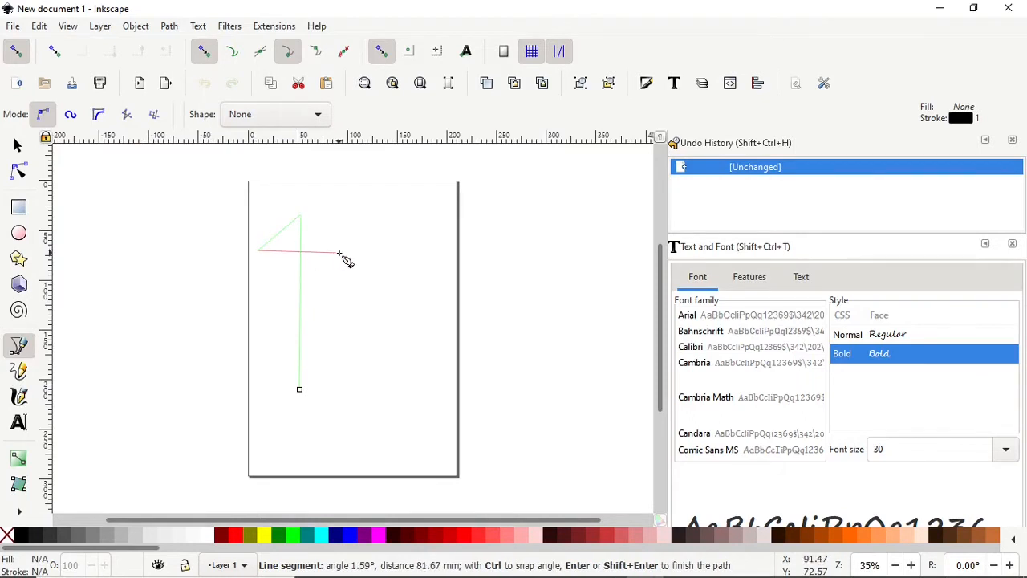
pyautogui.click(344, 253)
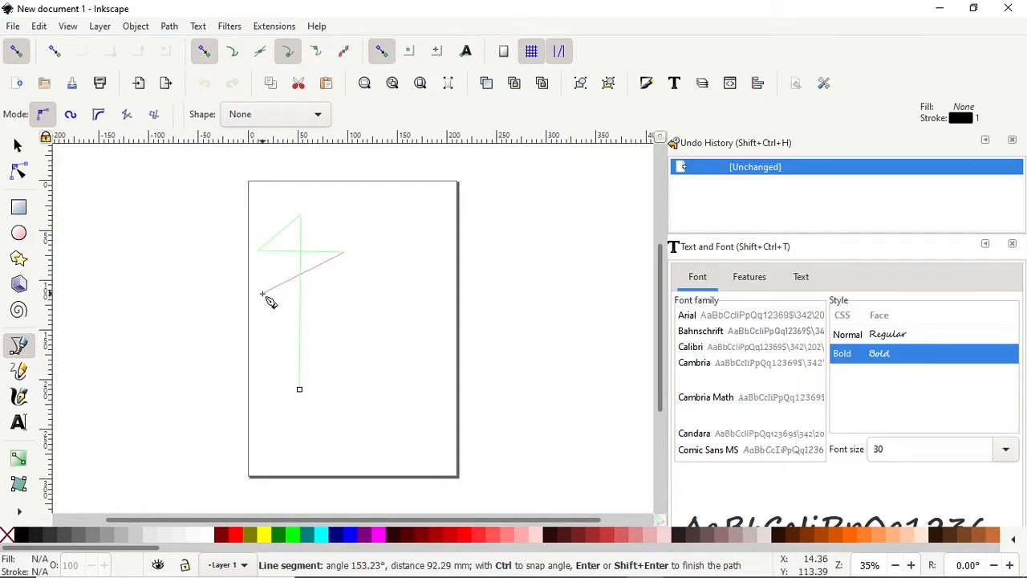
pyautogui.click(233, 297)
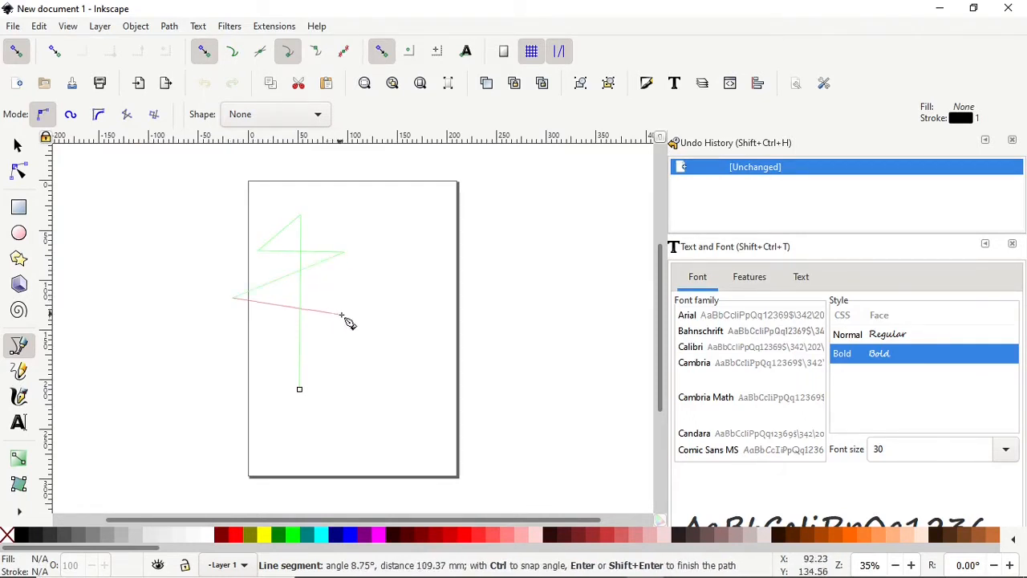
pyautogui.click(351, 315)
pyautogui.click(222, 358)
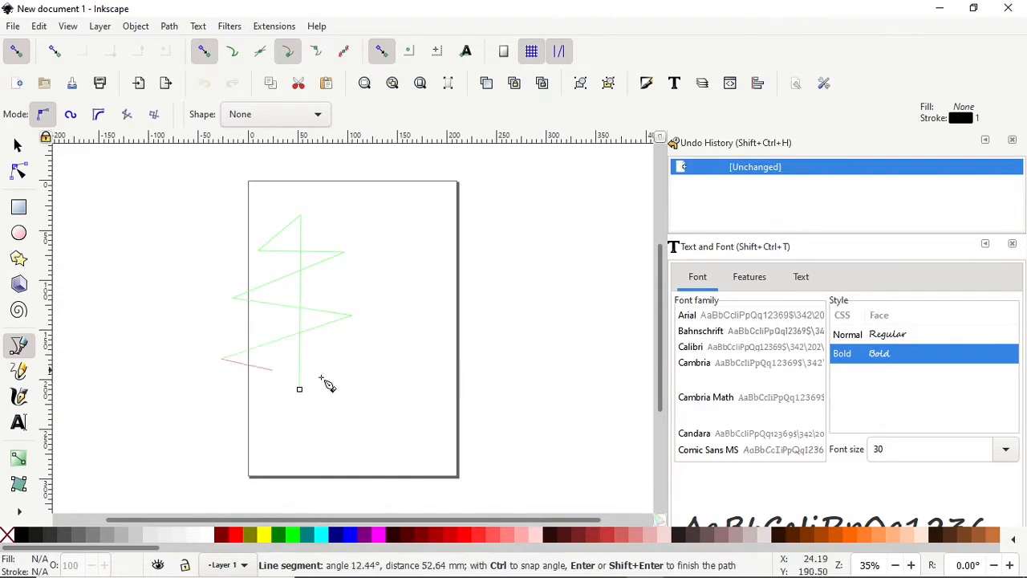
pyautogui.doubleClick(356, 383)
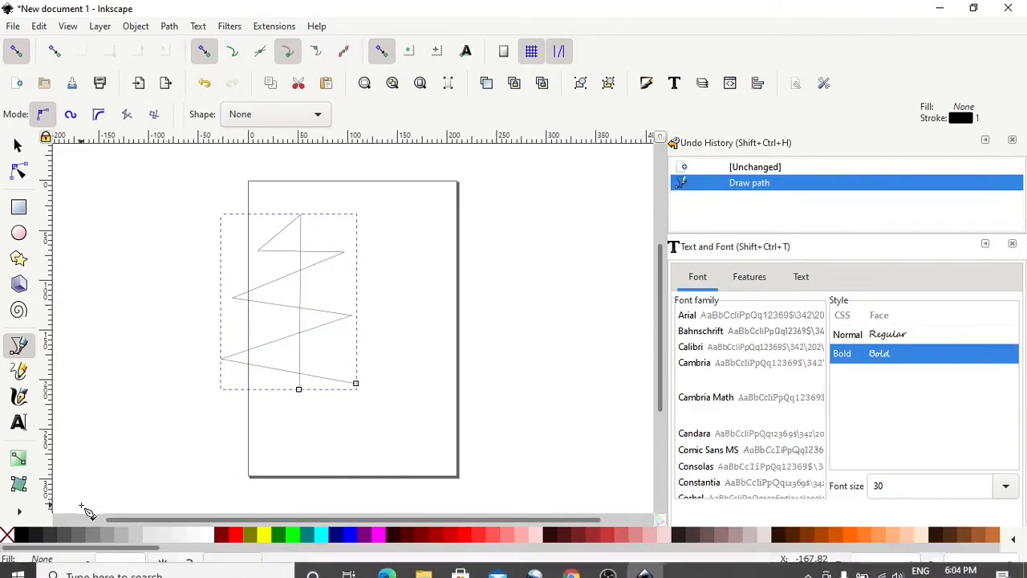
# Thicken the tree path's stroke to about 1.90
pyautogui.scroll(10, 76, 570)
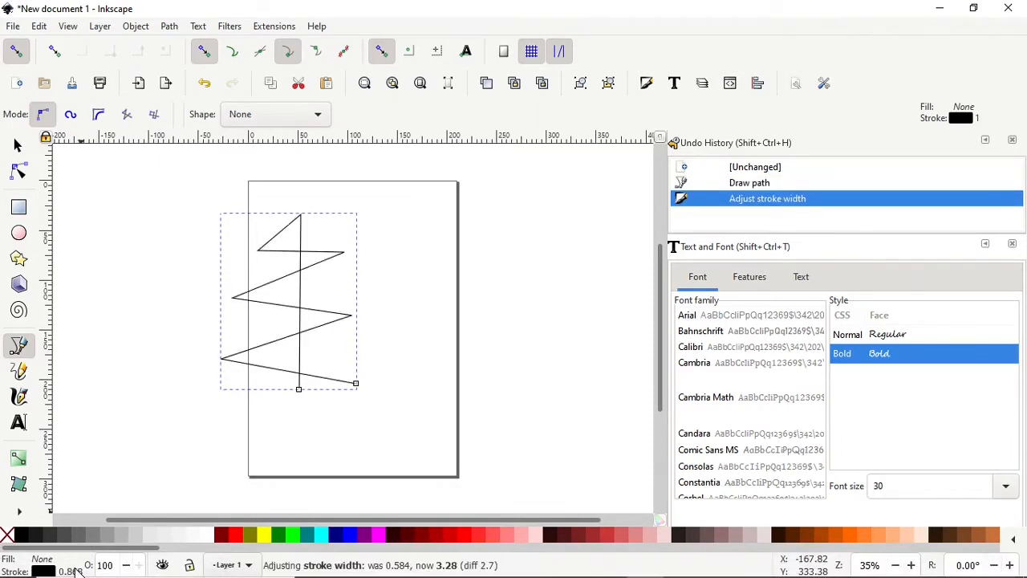
pyautogui.scroll(5, 76, 570)
pyautogui.scroll(-5, 76, 571)
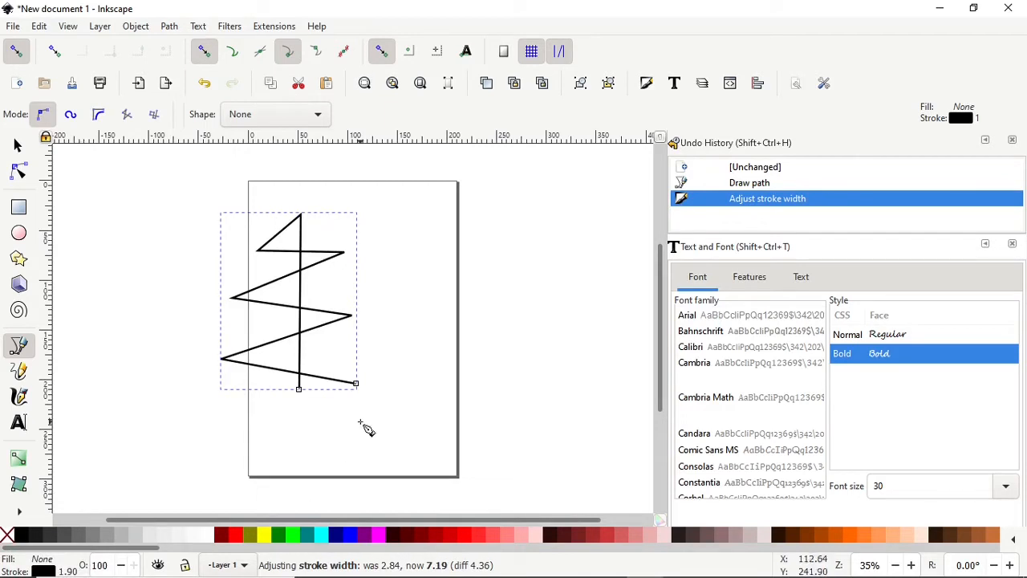
# Add the Knot live path effect to the zigzag tree path
pyautogui.scroll(1, 277, 215)
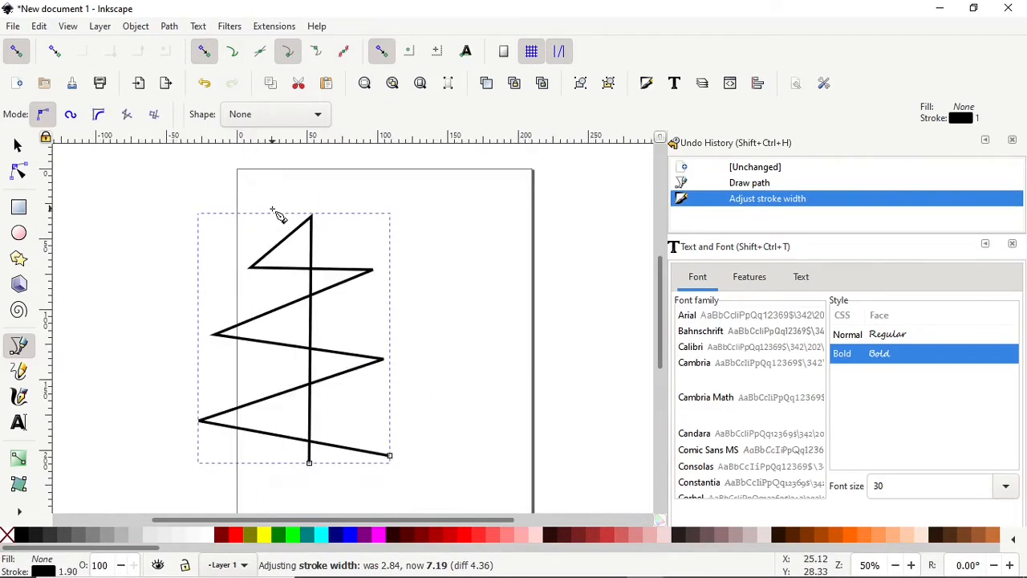
pyautogui.scroll(1, 277, 215)
pyautogui.scroll(-1, 277, 215)
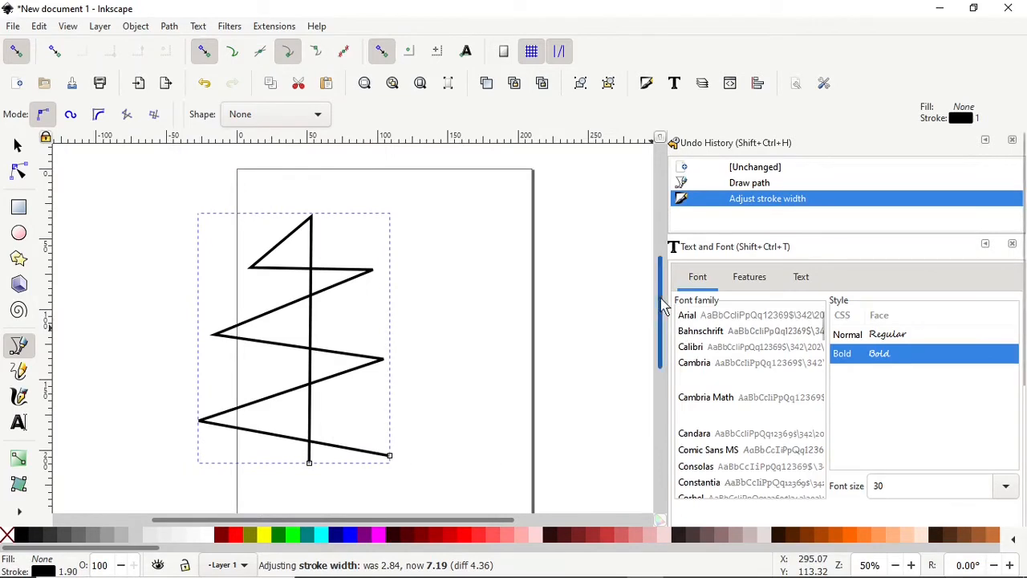
pyautogui.moveTo(661, 298); pyautogui.dragTo(662, 301)
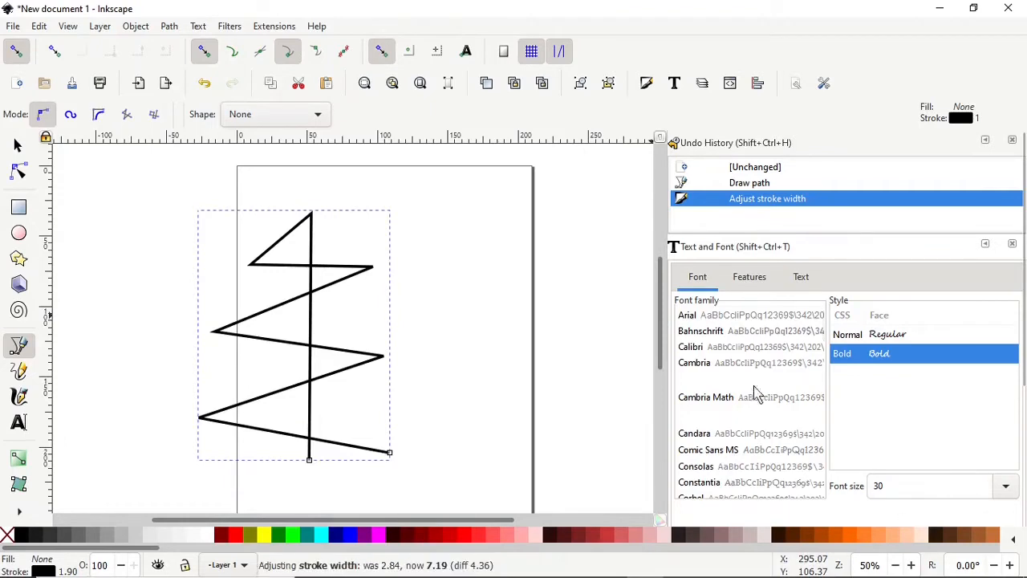
pyautogui.scroll(-5, 835, 469)
pyautogui.scroll(-1, 840, 491)
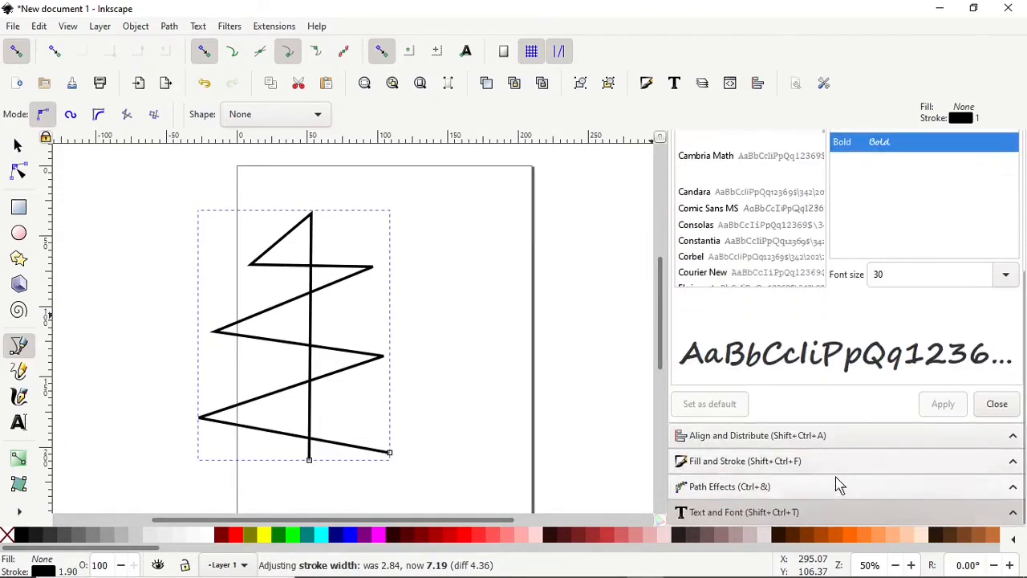
pyautogui.click(729, 486)
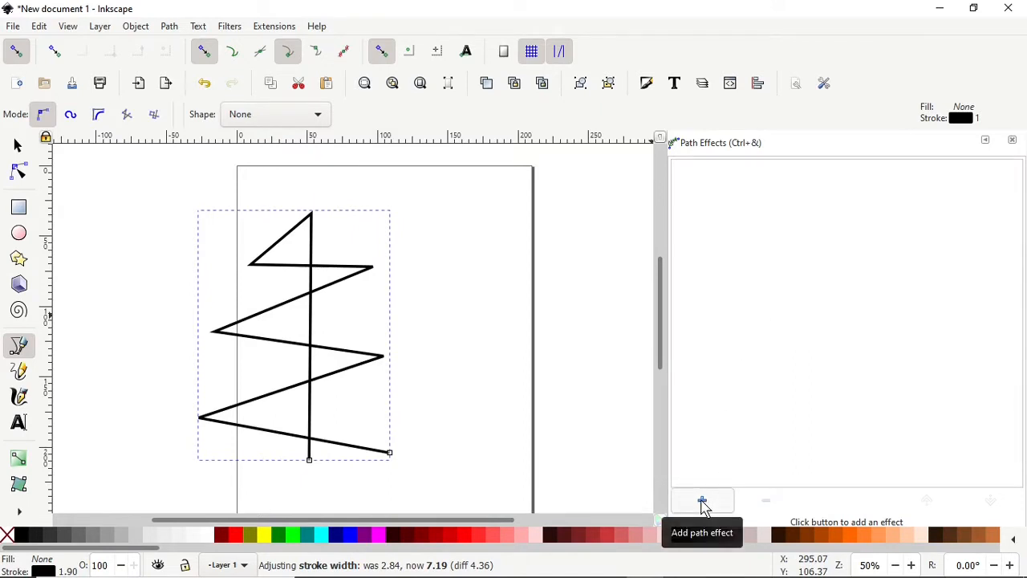
pyautogui.click(702, 503)
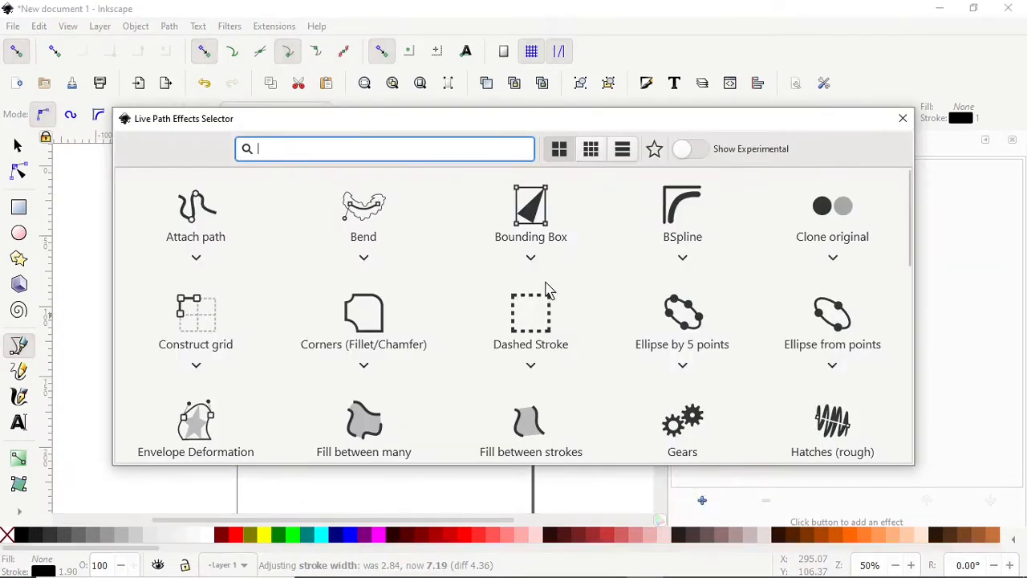
pyautogui.scroll(-4, 600, 299)
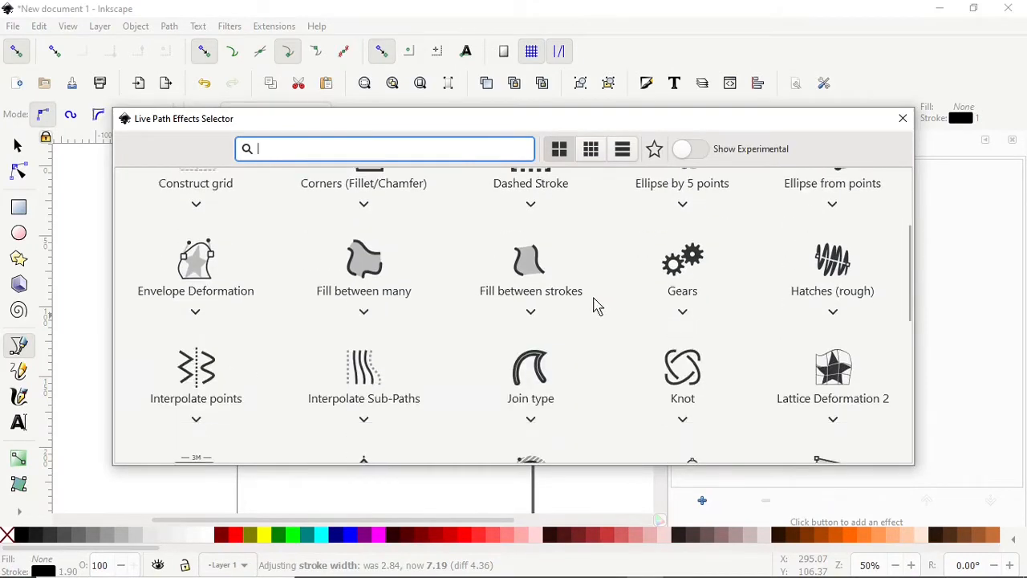
pyautogui.click(681, 371)
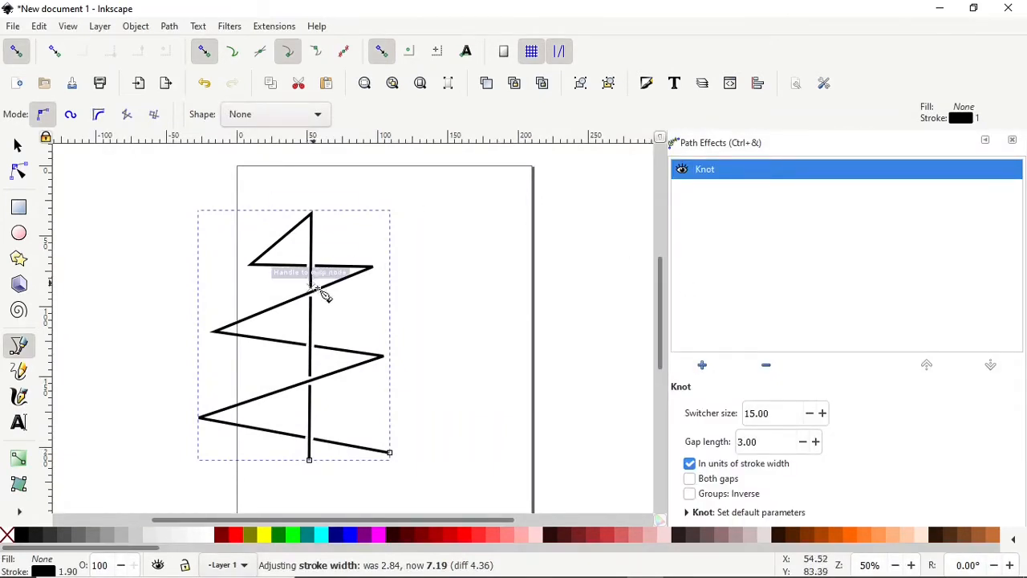
# Set the Knot effect's gap length to 1.00 and turn off snapping
pyautogui.scroll(4, 313, 455)
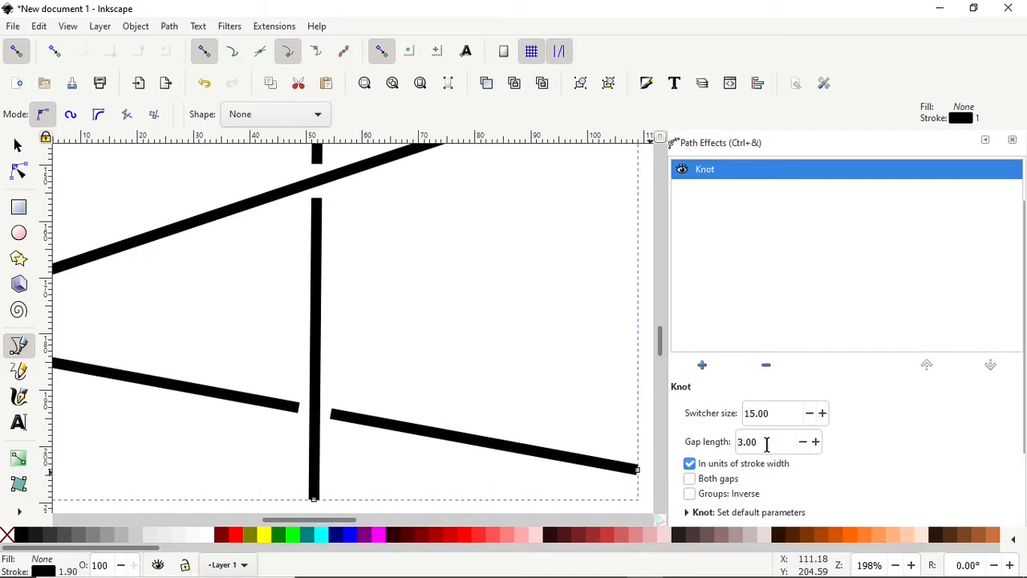
pyautogui.moveTo(765, 443); pyautogui.dragTo(731, 441)
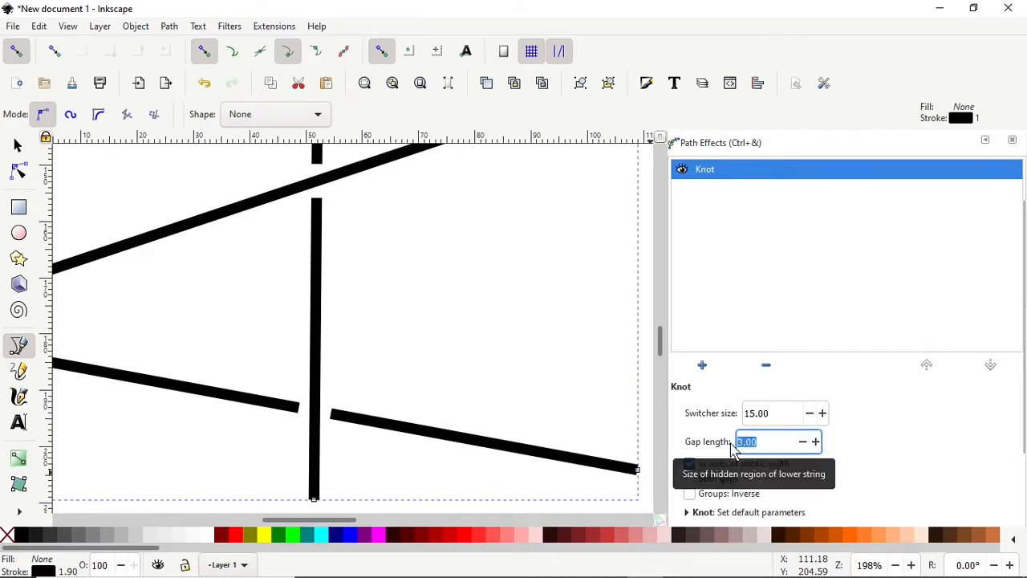
pyautogui.write('1')
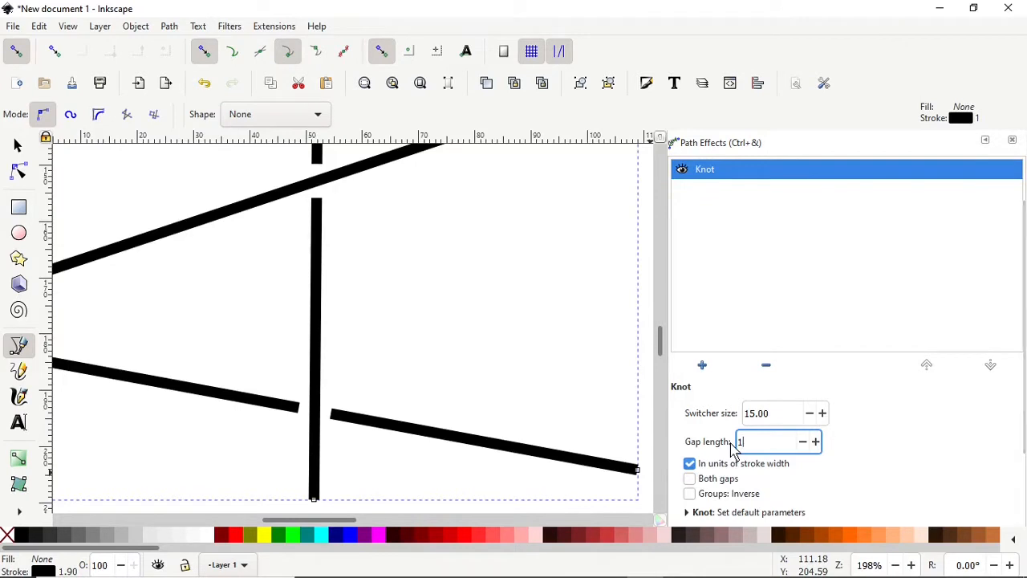
pyautogui.press('Return')
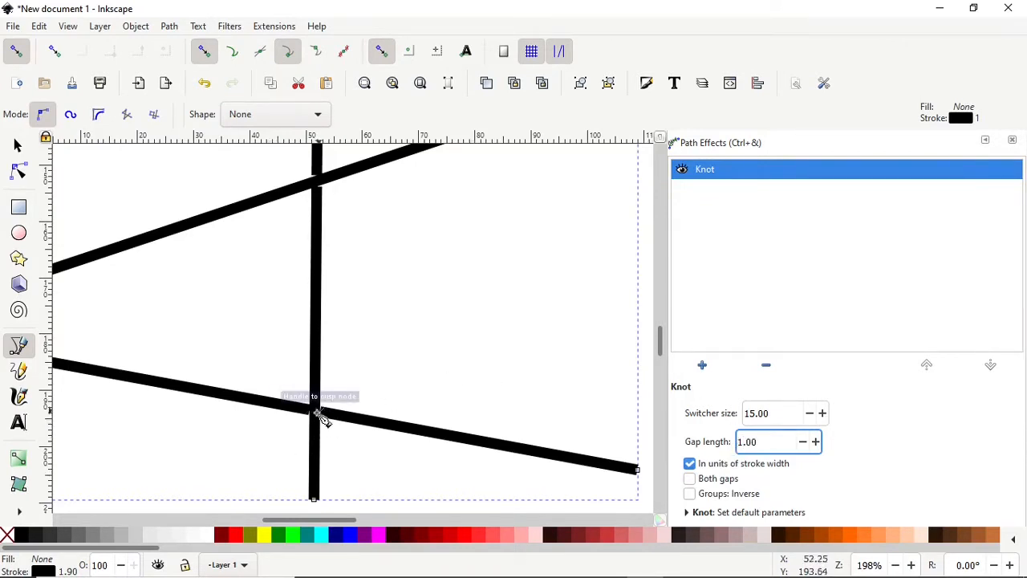
pyautogui.click(15, 56)
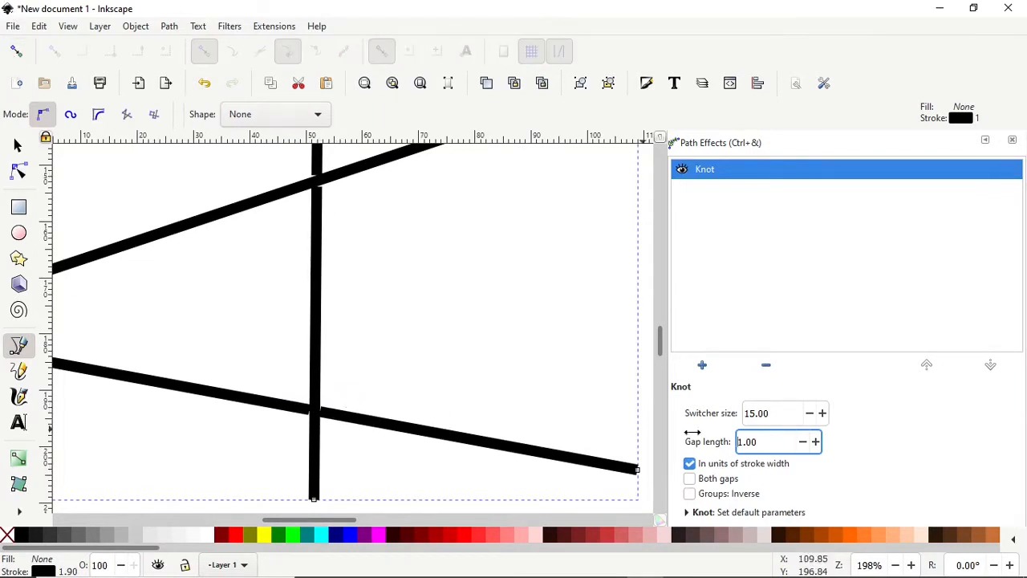
# Increase the Knot effect's gap length to 2.00 and set its switcher size to 6.00
pyautogui.click(815, 442)
pyautogui.click(816, 442)
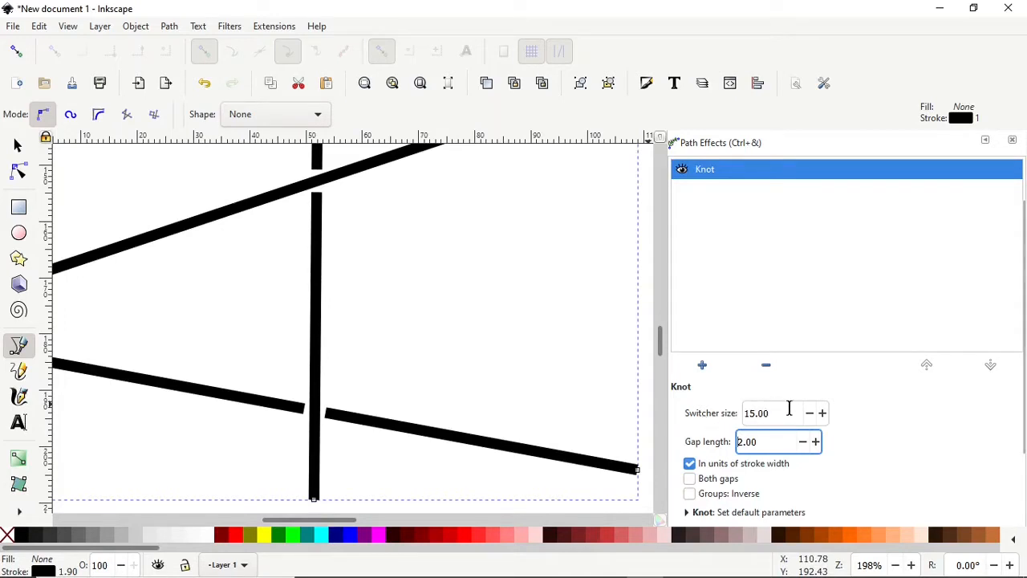
pyautogui.moveTo(783, 413); pyautogui.dragTo(743, 414)
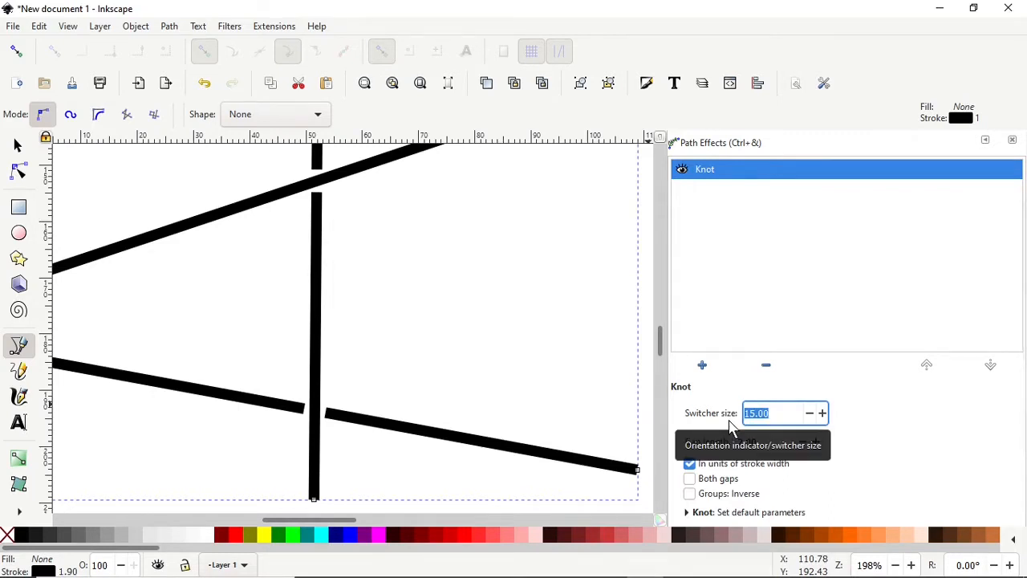
pyautogui.write('6')
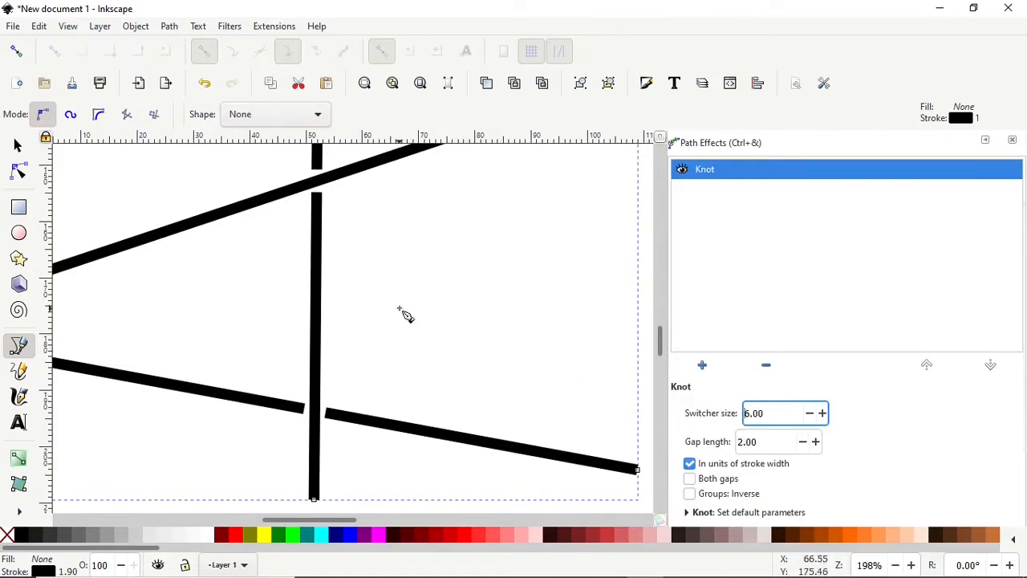
# Edit the path by nodes and flip the uppermost crossing, cycling it until the vertical line passes over the zigzag again
pyautogui.scroll(-6, 290, 255)
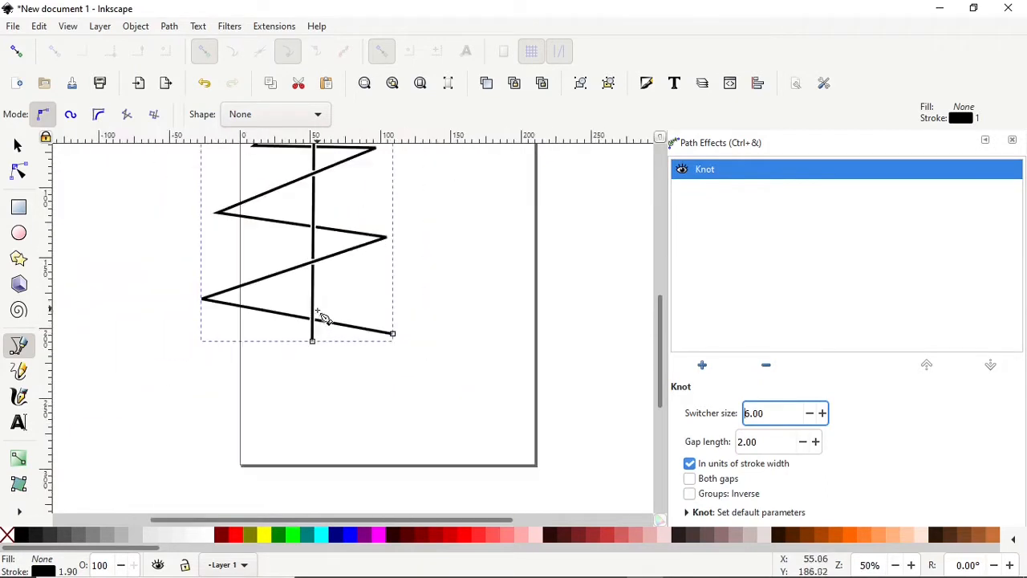
pyautogui.scroll(3, 324, 193)
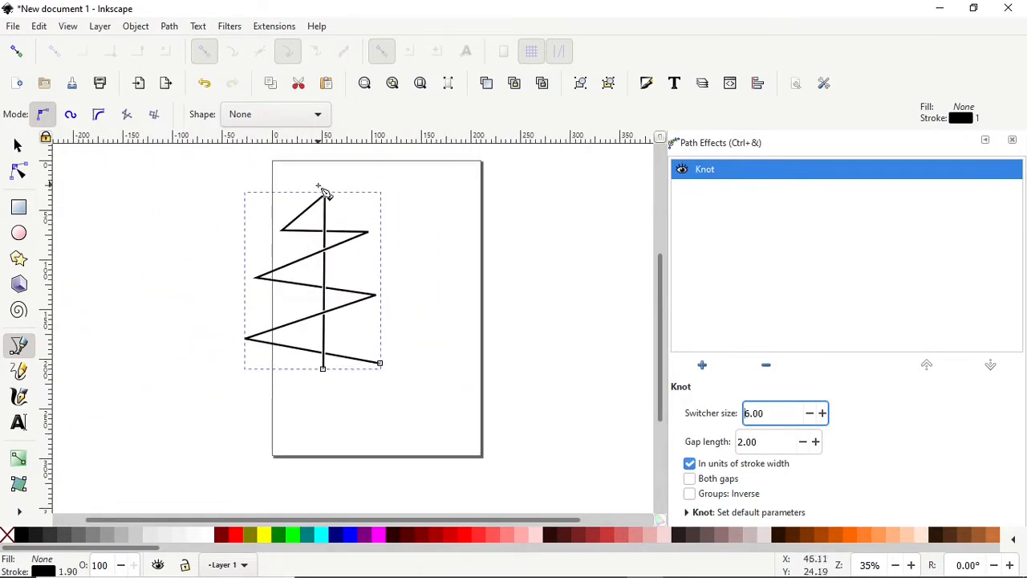
pyautogui.scroll(-1, 324, 193)
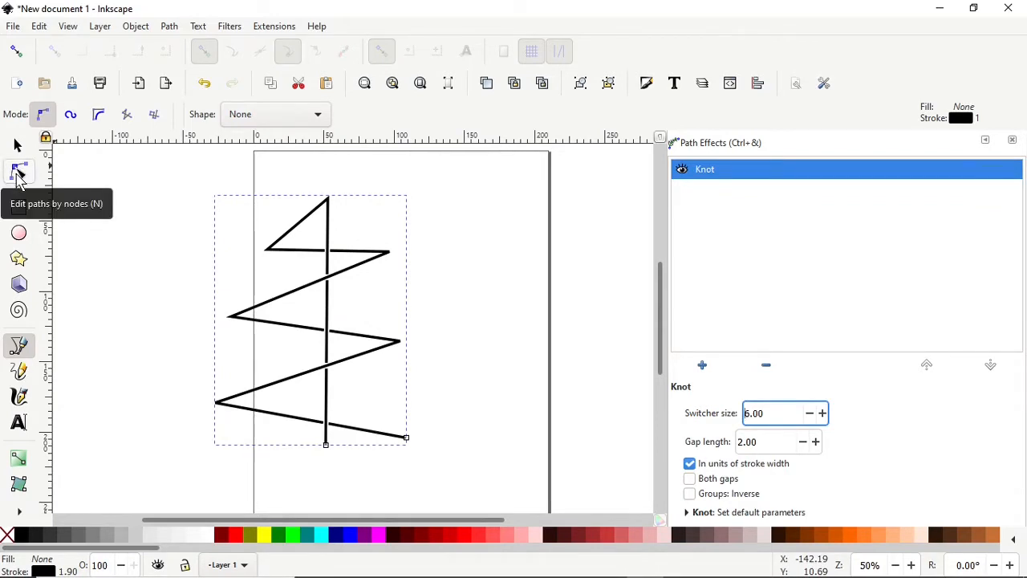
pyautogui.click(18, 177)
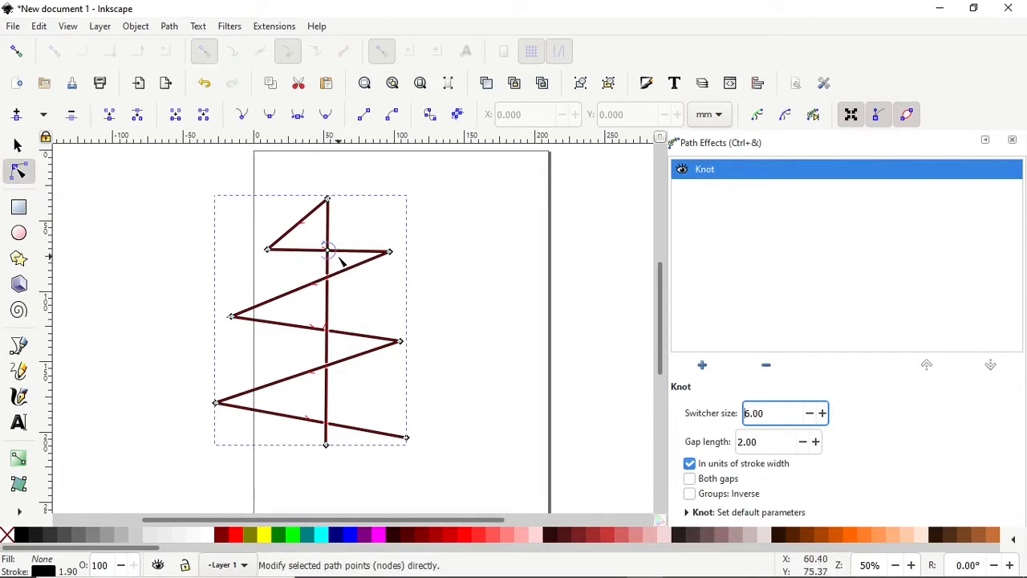
pyautogui.keyDown('ctrl'); pyautogui.scroll(3, 337, 260); pyautogui.keyUp('ctrl')
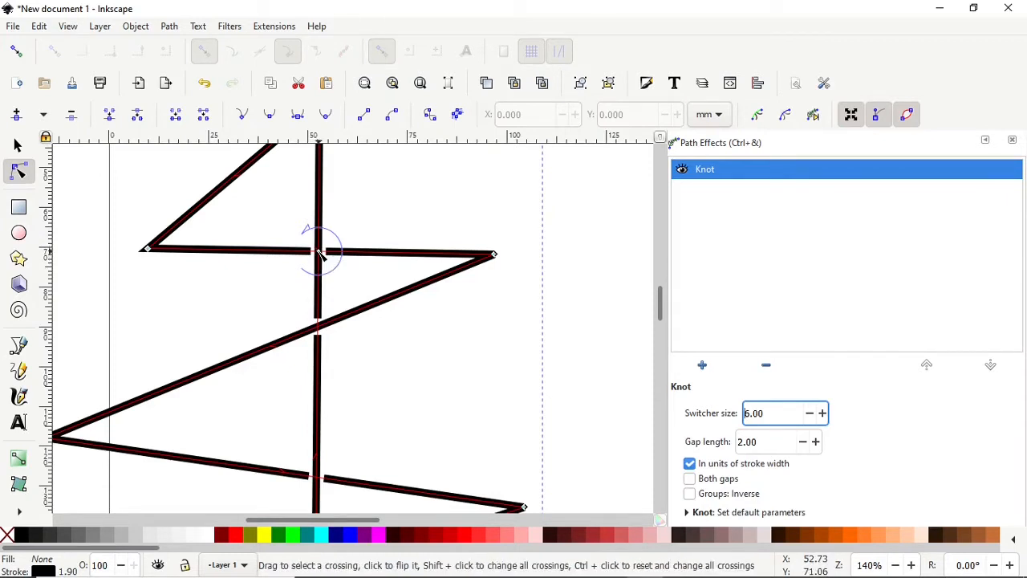
pyautogui.click(319, 253)
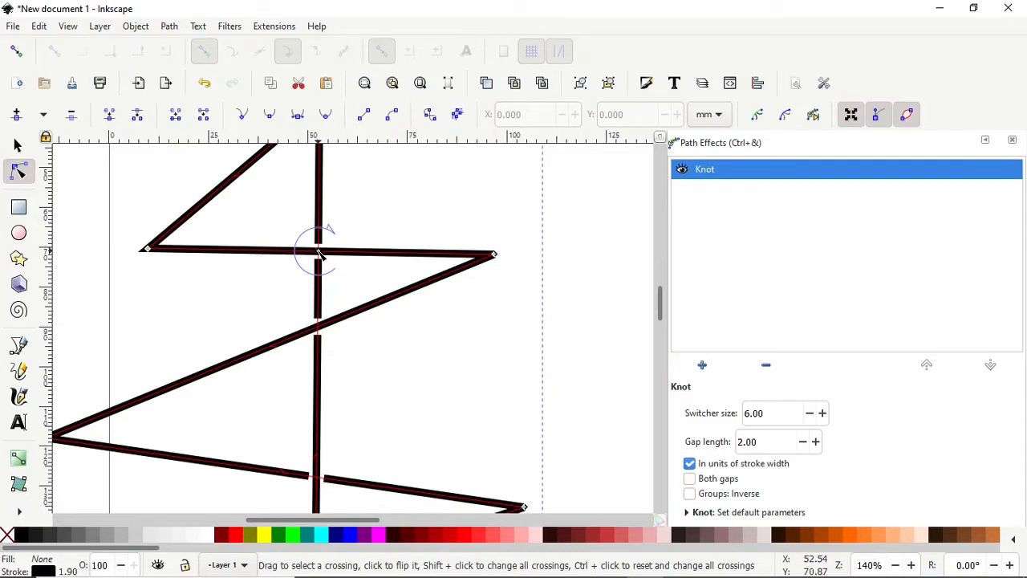
pyautogui.click(319, 253)
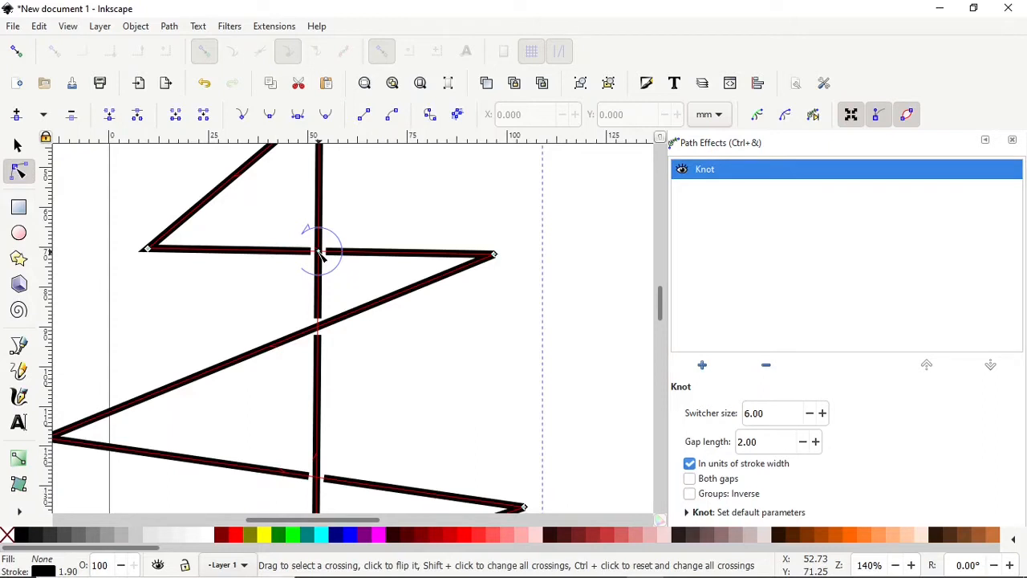
# Move the knot switcher to the second crossing from the peak and flip it so the vertical line passes over the diagonal
pyautogui.moveTo(321, 288); pyautogui.dragTo(320, 325)
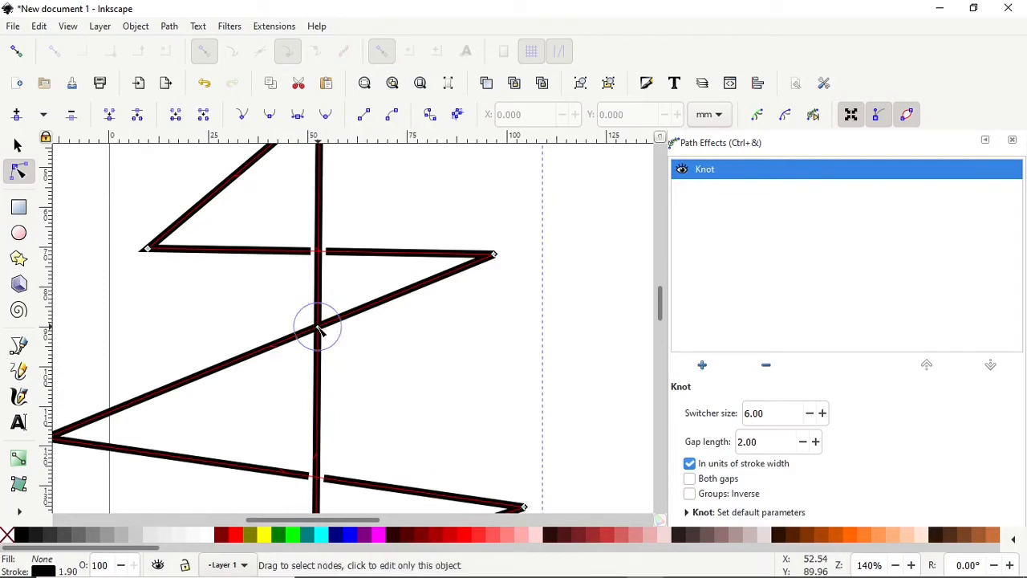
pyautogui.click(318, 329)
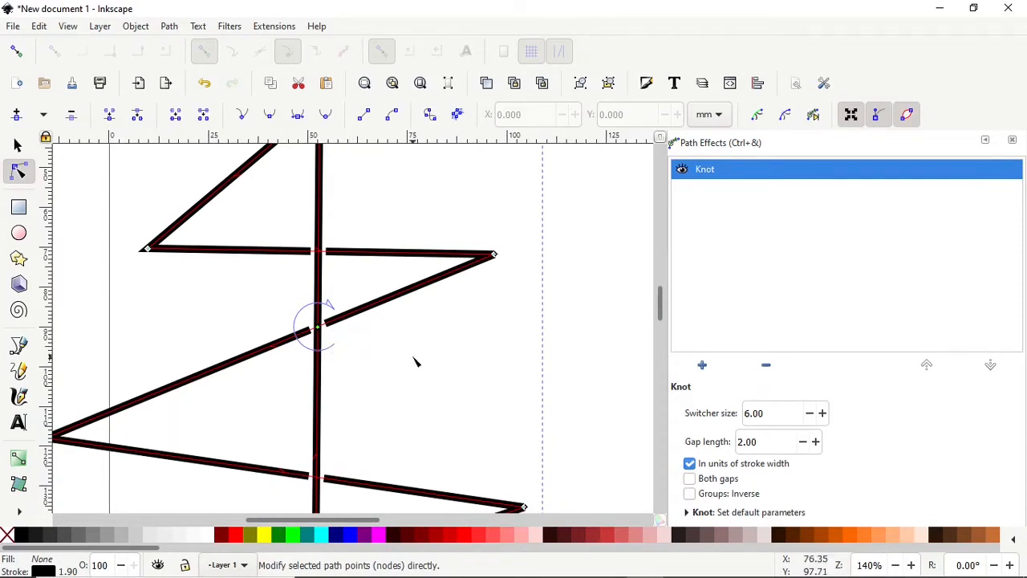
# Move the knot switcher to the fourth crossing from the peak and flip it so the vertical line passes over the diagonal
pyautogui.scroll(-3, 414, 361)
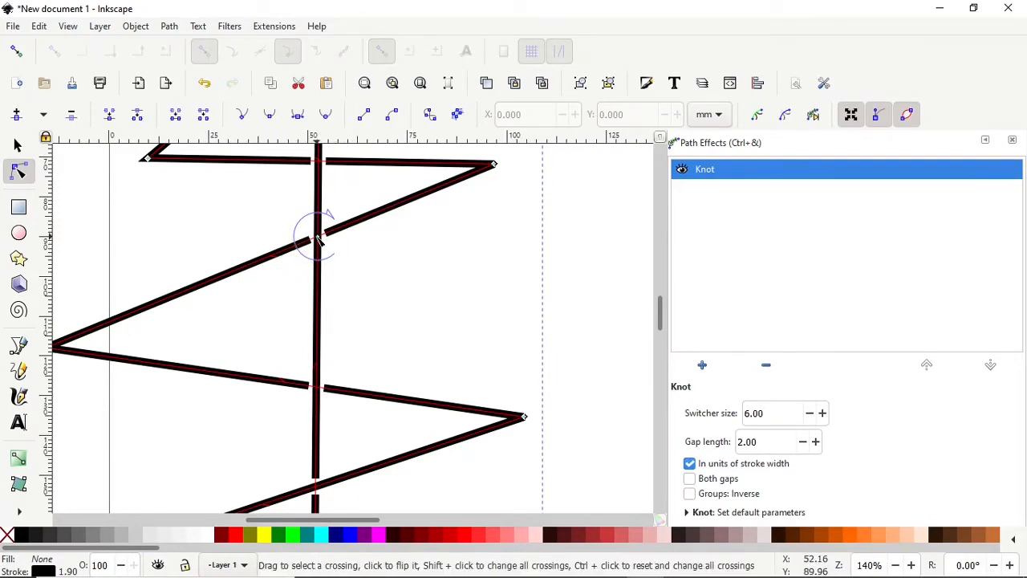
pyautogui.moveTo(318, 273); pyautogui.dragTo(319, 451)
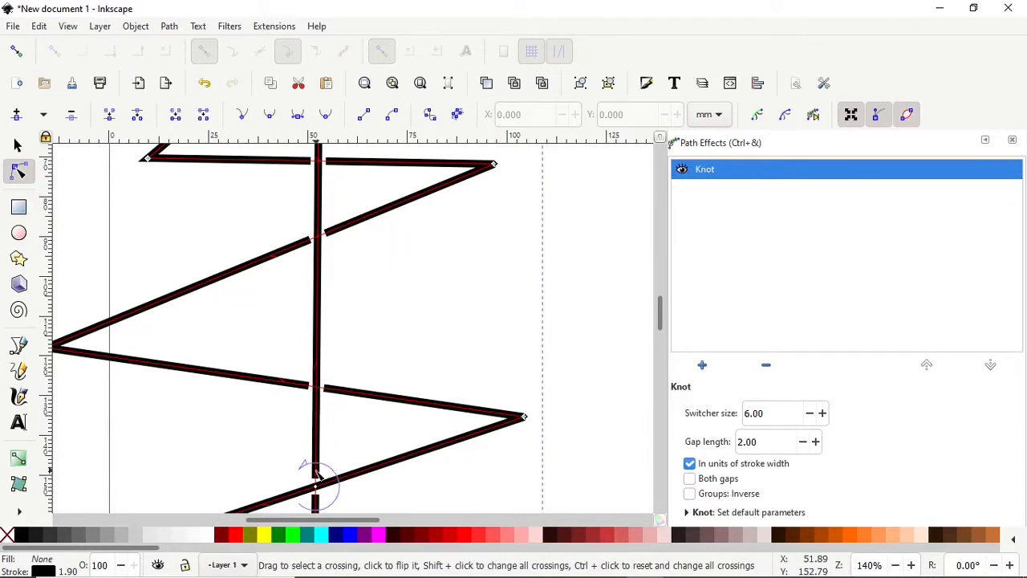
pyautogui.scroll(-2, 363, 487)
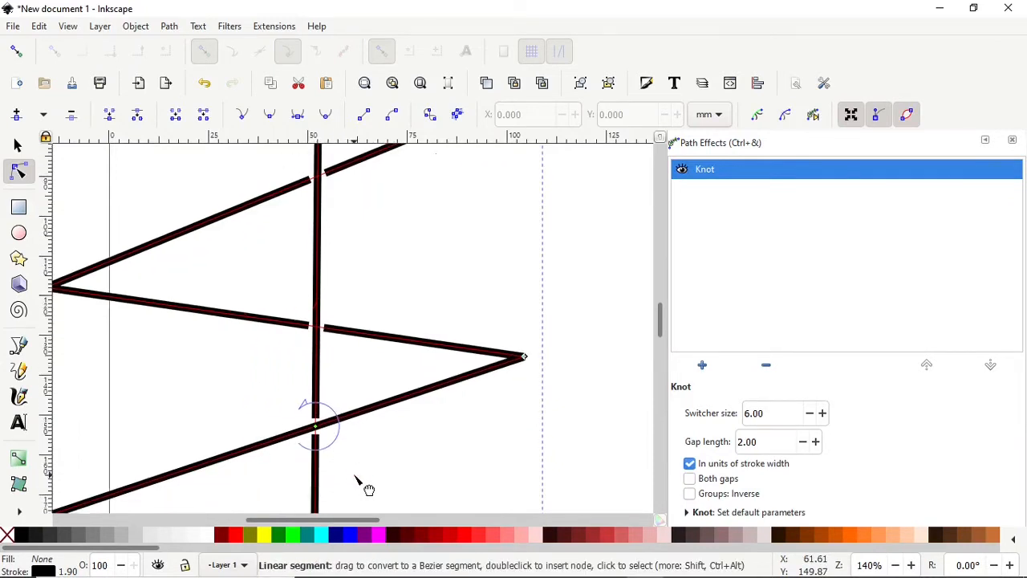
pyautogui.scroll(-1, 363, 487)
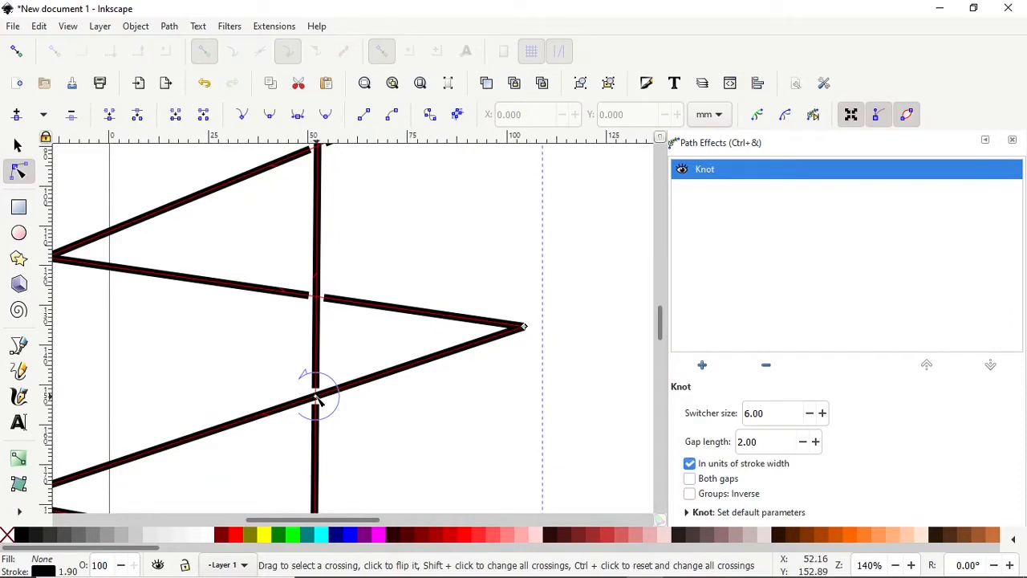
pyautogui.click(317, 399)
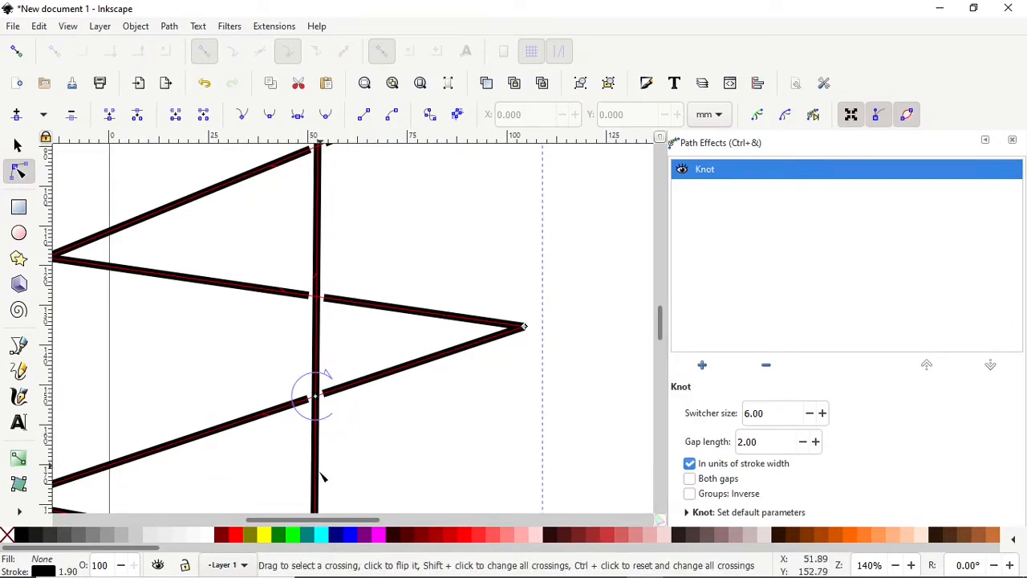
# Move the knot switcher to the lowest crossing and check the over/under order at the crossings along the vertical line
pyautogui.moveTo(319, 471); pyautogui.dragTo(317, 508)
pyautogui.scroll(-6, 421, 452)
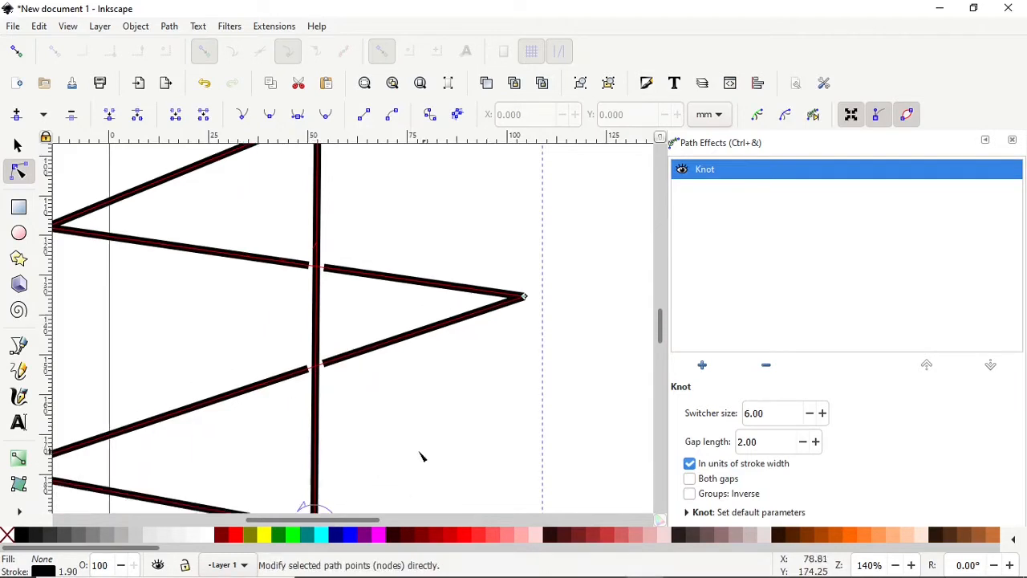
pyautogui.scroll(-2, 365, 405)
pyautogui.scroll(4, 328, 351)
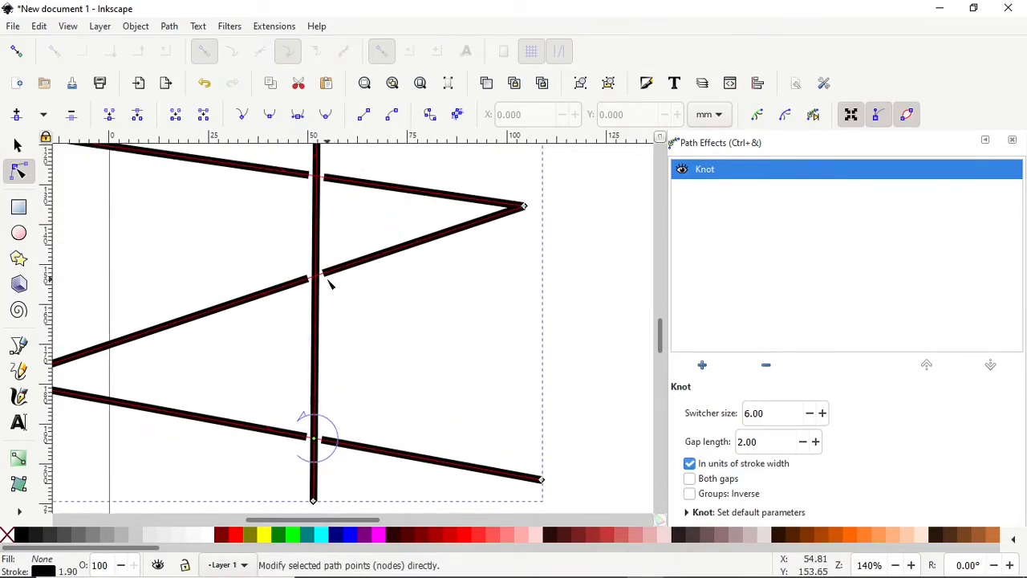
pyautogui.scroll(-4, 305, 280)
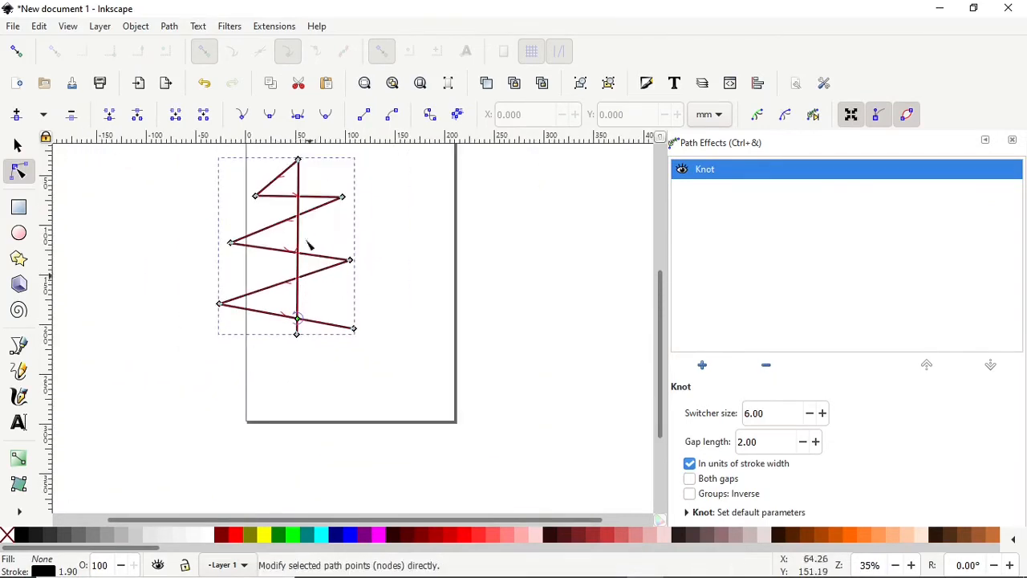
pyautogui.scroll(2, 268, 156)
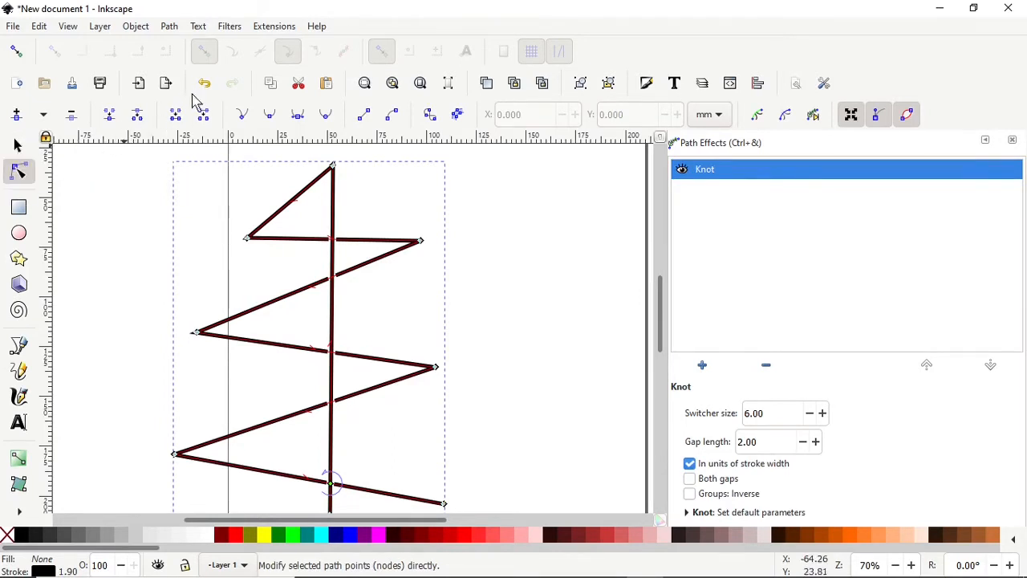
# Break the knotted tree path apart into separate subpaths and deselect them
pyautogui.click(169, 26)
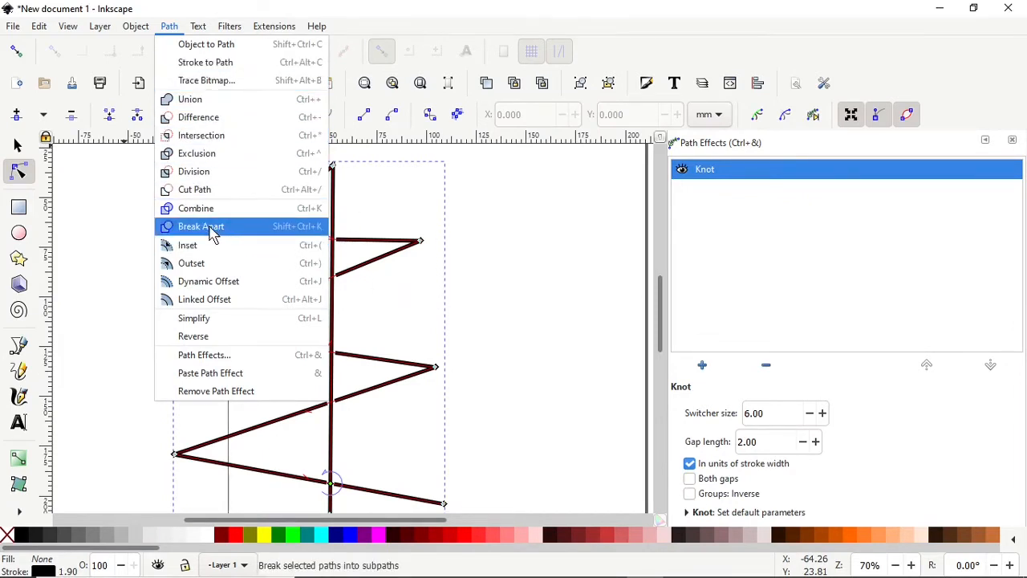
pyautogui.click(494, 198)
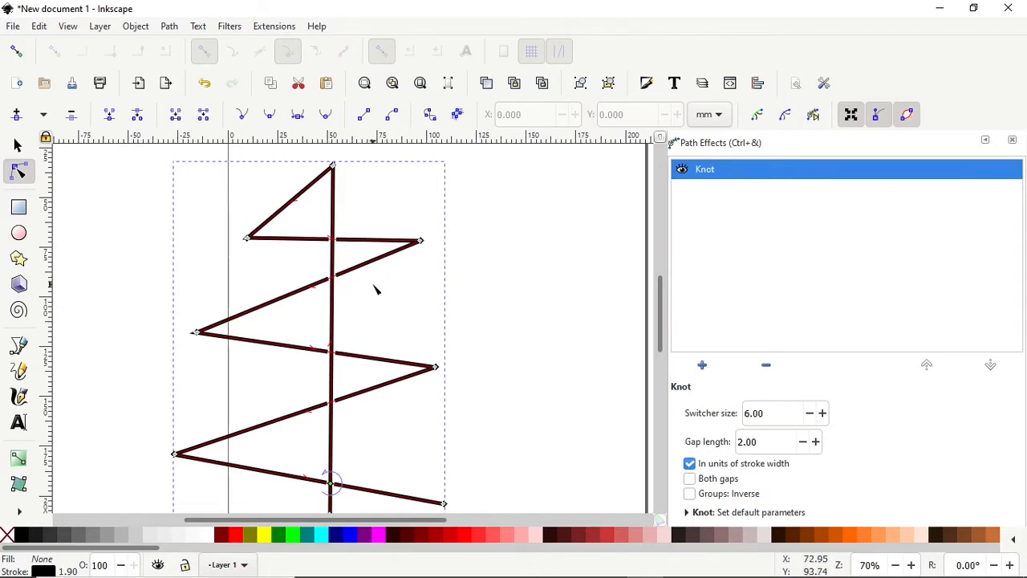
pyautogui.click(170, 29)
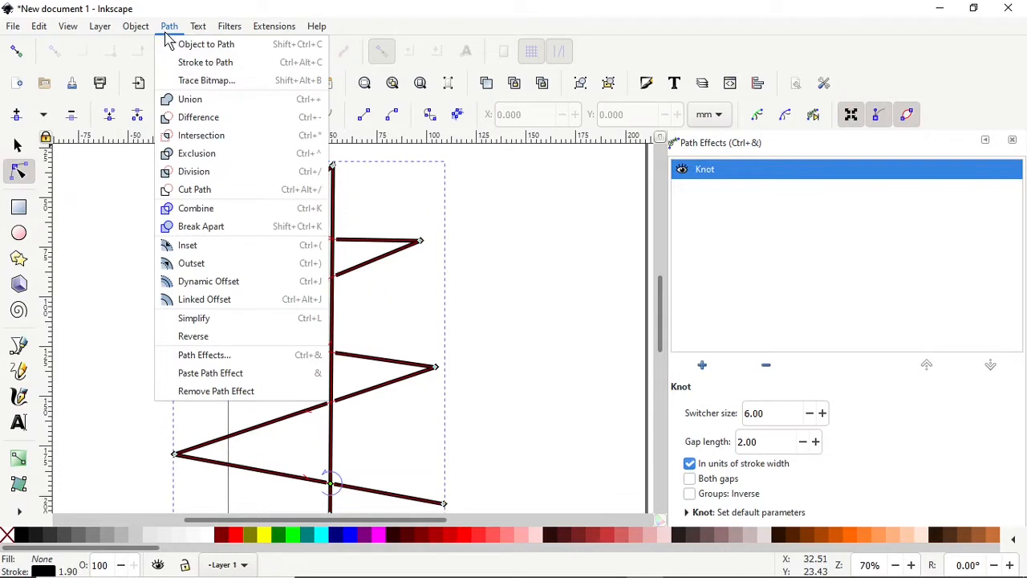
pyautogui.click(199, 229)
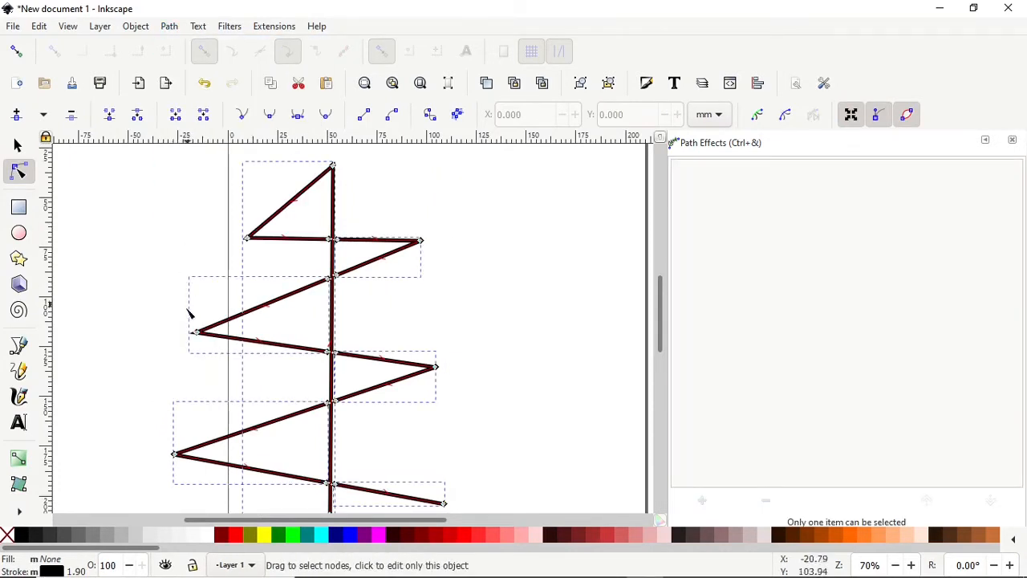
pyautogui.click(126, 191)
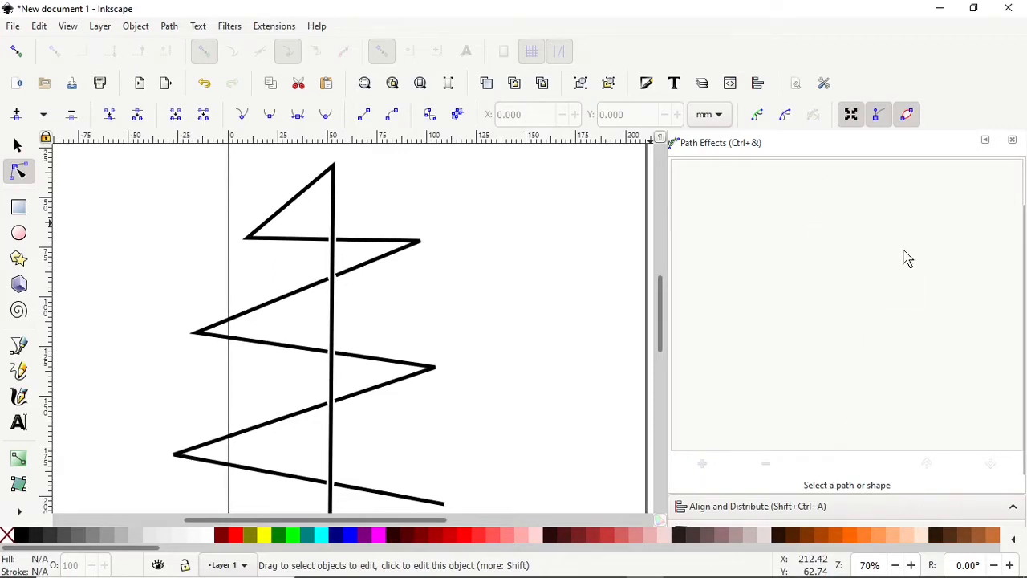
# Open the Objects list and place it beside the drawing so the separated paths can be picked
pyautogui.scroll(-2, 903, 252)
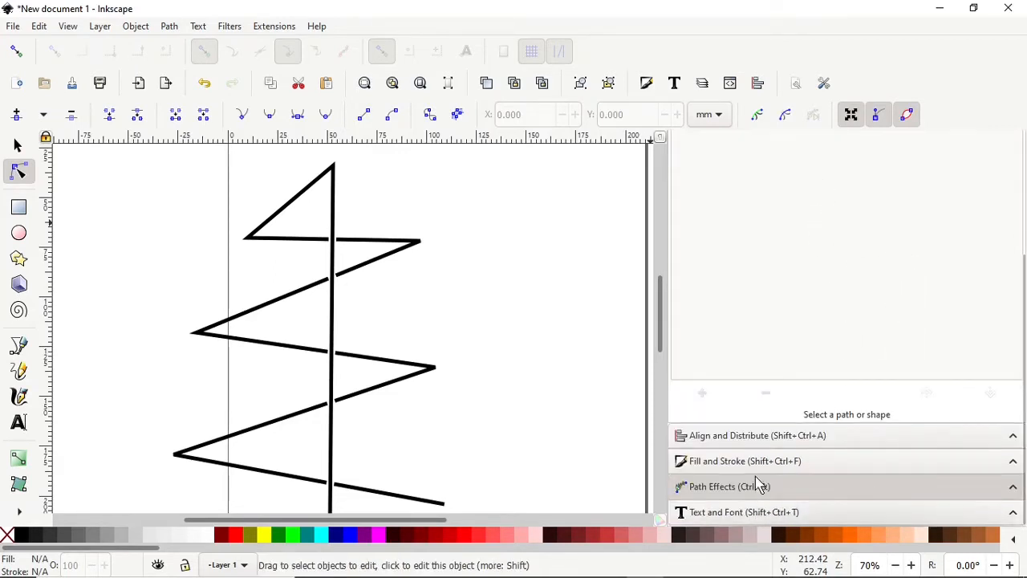
pyautogui.click(148, 30)
pyautogui.click(160, 44)
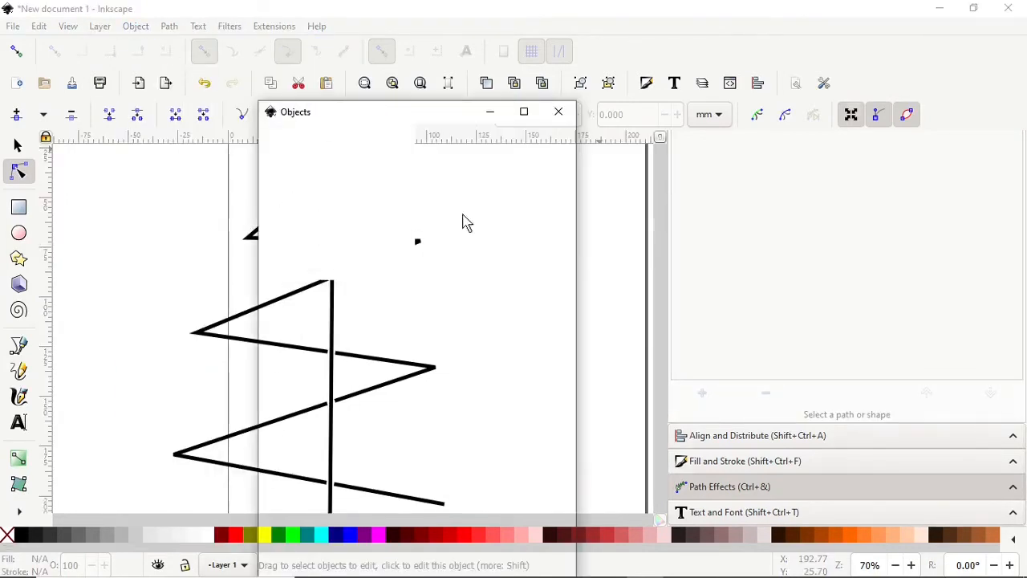
pyautogui.moveTo(385, 116)
pyautogui.mouseDown()
pyautogui.moveTo(762, 73)
pyautogui.moveTo(834, 32)
pyautogui.mouseUp()
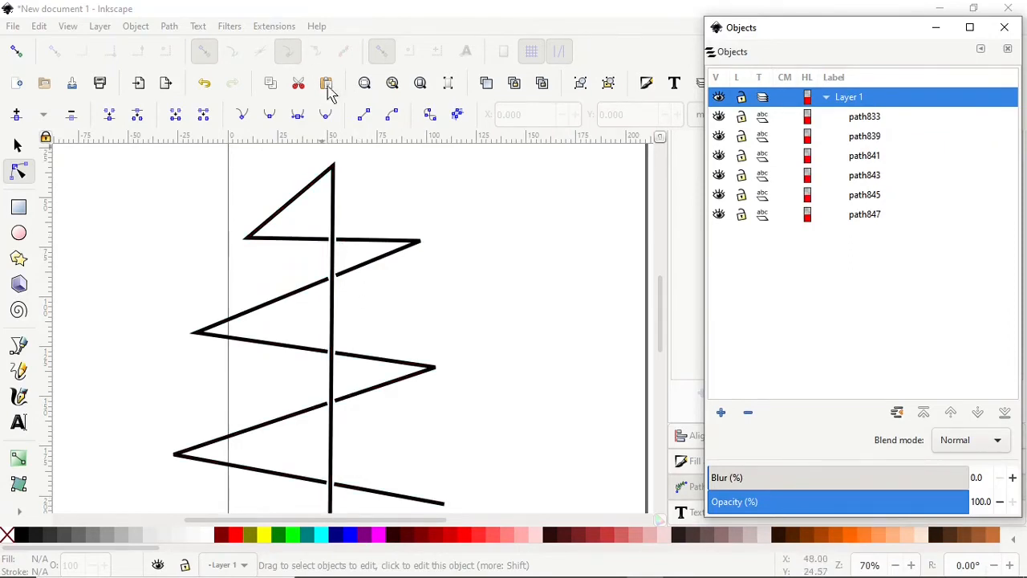
pyautogui.click(523, 301)
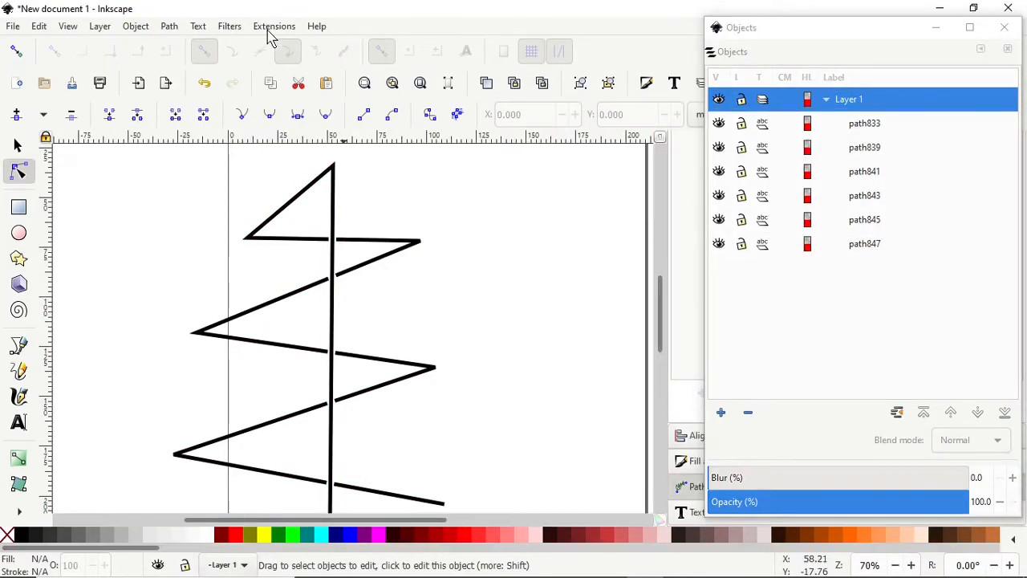
# Select all six separated paths of the tree and convert them from lines to satin with Ink/Stitch
pyautogui.click(864, 125)
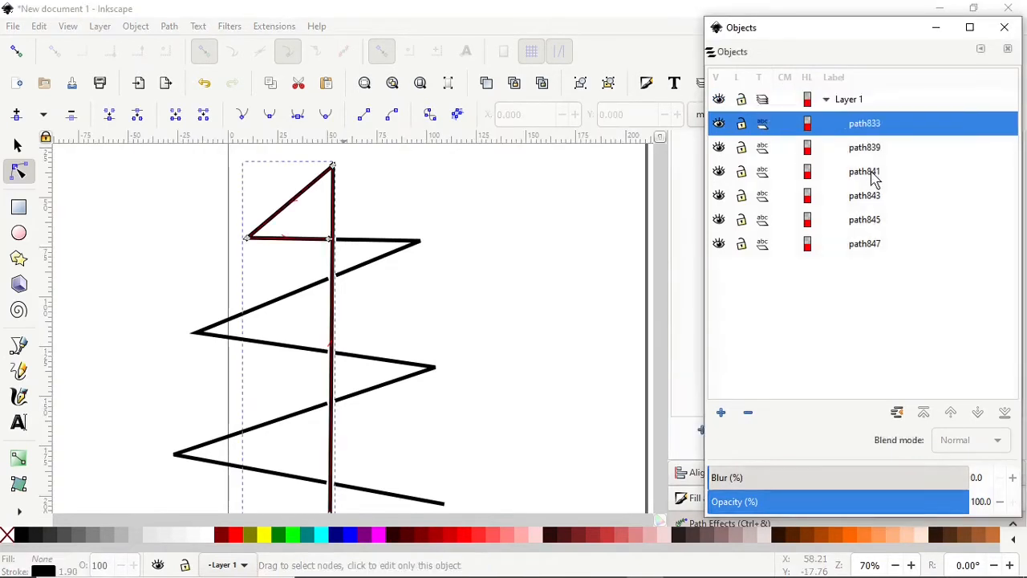
pyautogui.keyDown('shift'); pyautogui.click(860, 246); pyautogui.keyUp('shift')
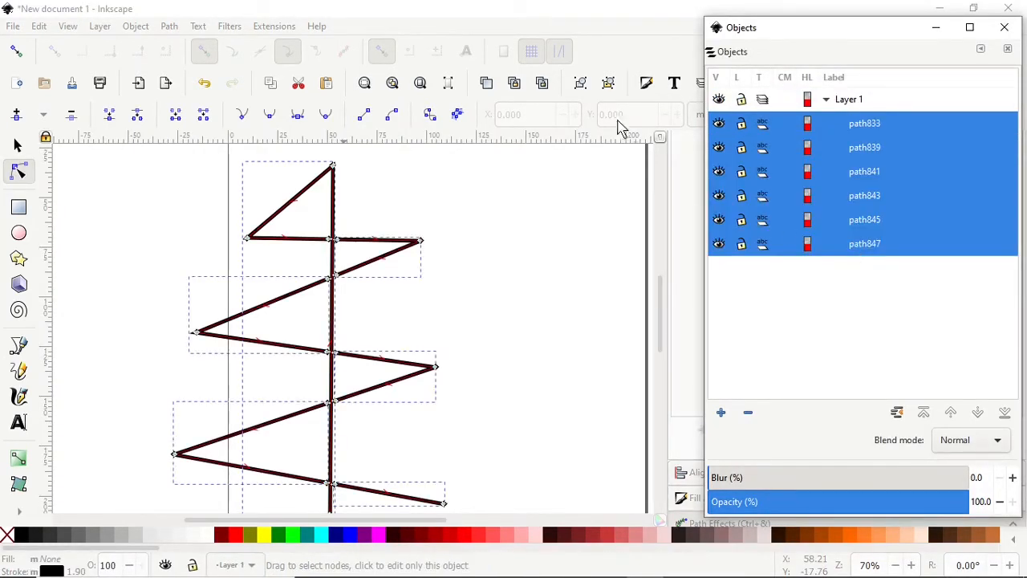
pyautogui.click(271, 31)
pyautogui.moveTo(310, 212)
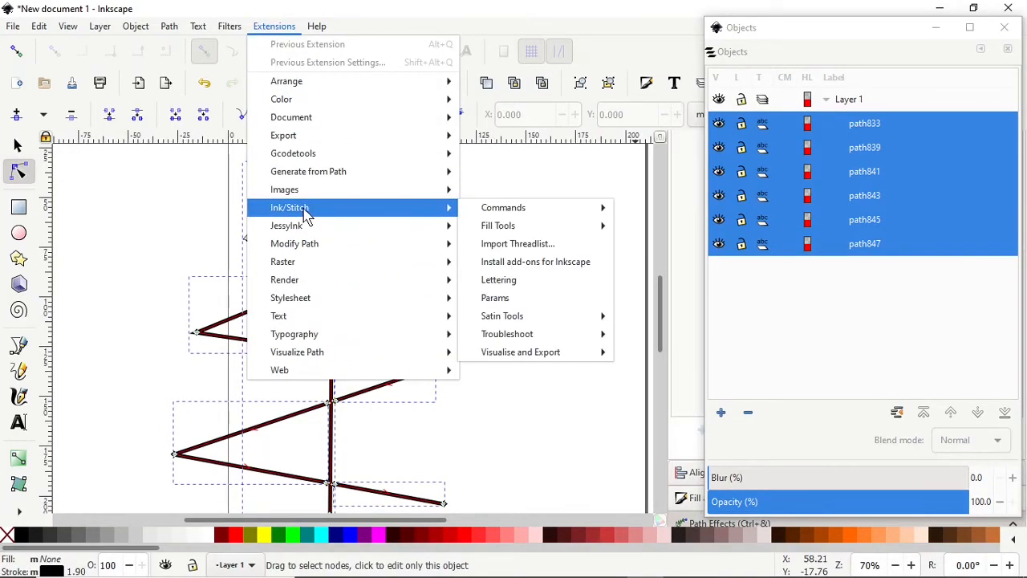
pyautogui.moveTo(539, 319)
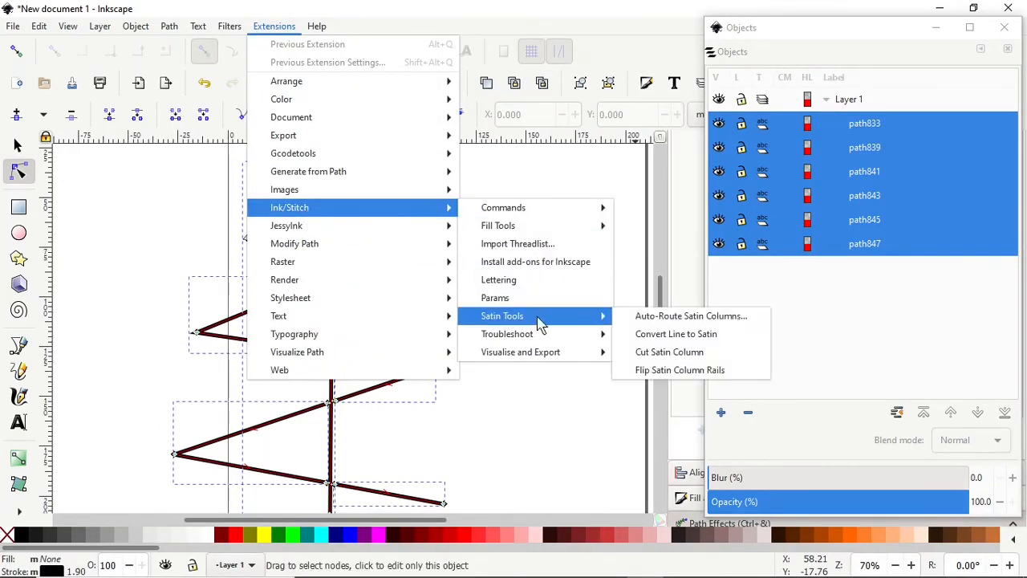
pyautogui.click(672, 336)
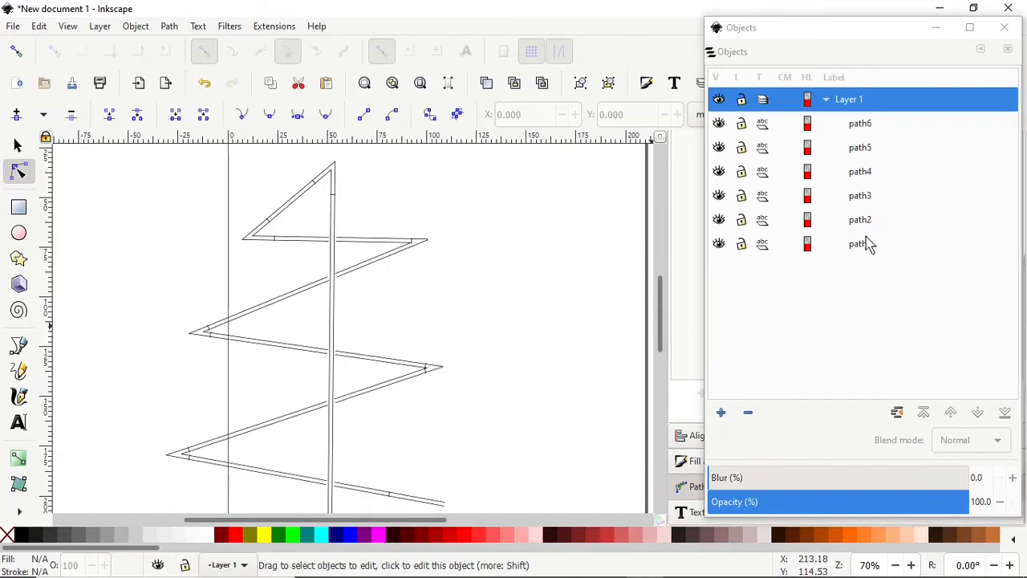
# Select the satin column containing the vertical trunk and examine the converted columns down to the trunk's lower end
pyautogui.moveTo(855, 30); pyautogui.dragTo(898, 152)
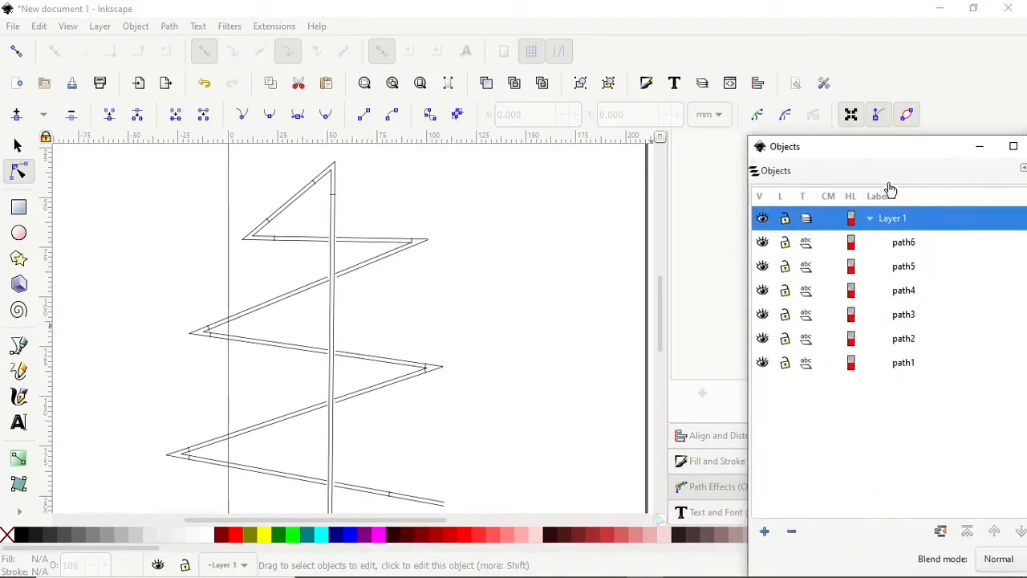
pyautogui.click(909, 243)
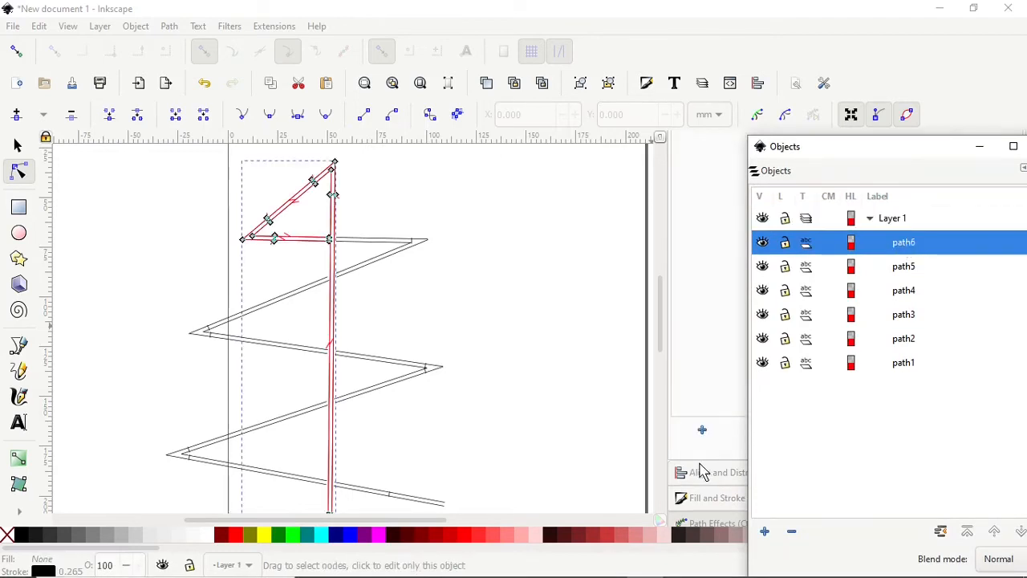
pyautogui.scroll(3, 690, 305)
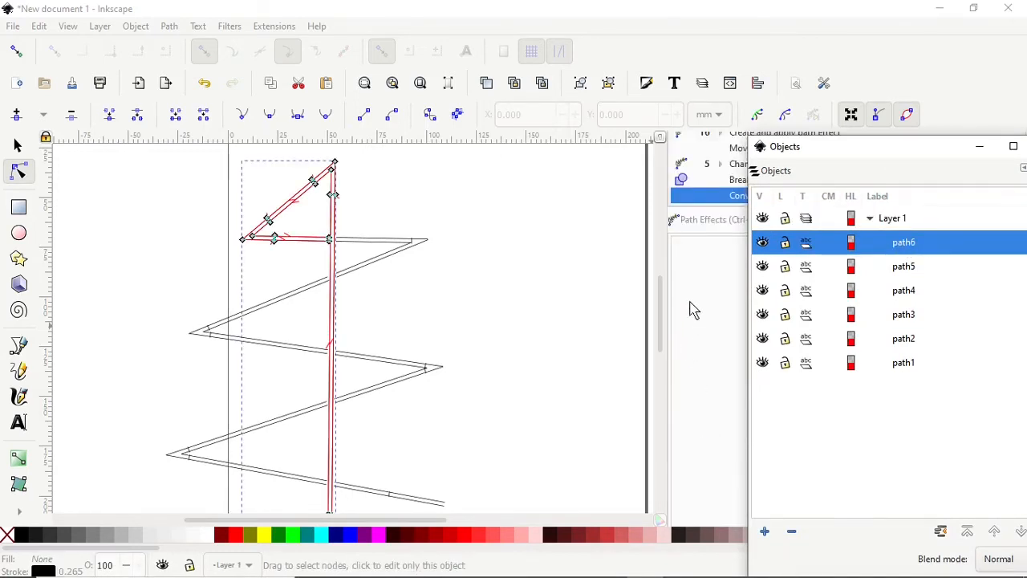
pyautogui.scroll(-3, 694, 309)
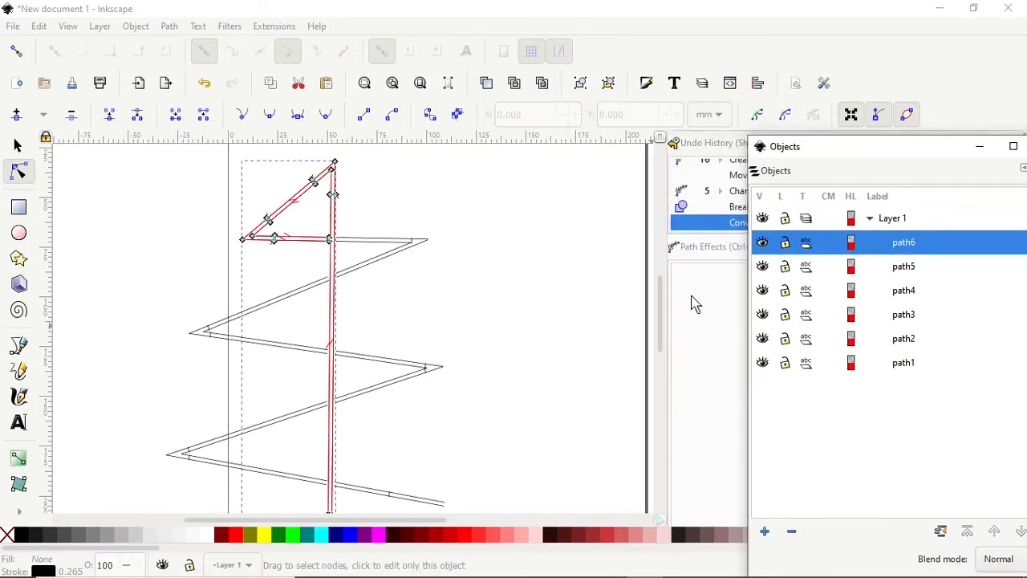
pyautogui.scroll(-1, 691, 298)
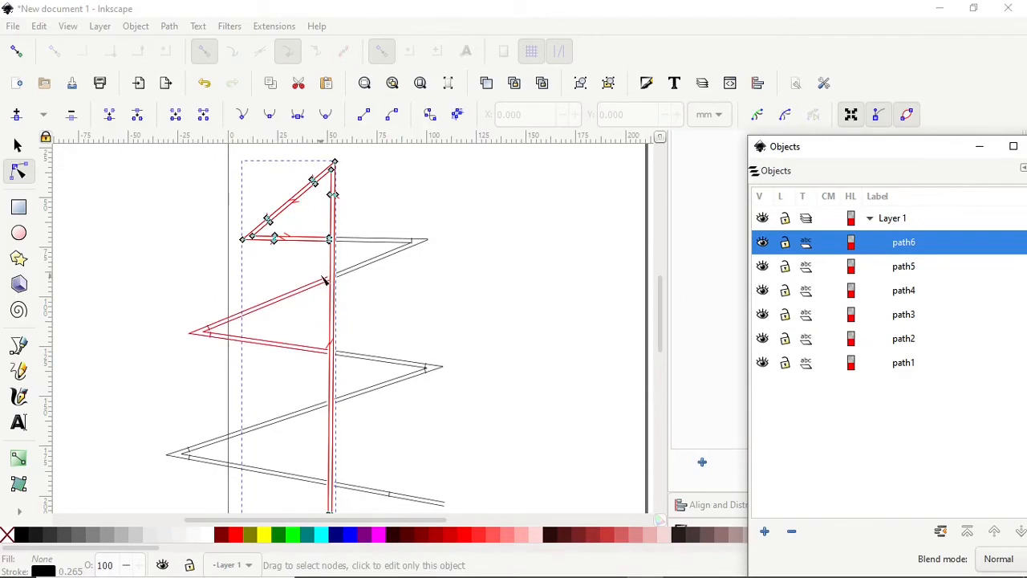
pyautogui.scroll(-2, 326, 295)
pyautogui.scroll(-8, 316, 344)
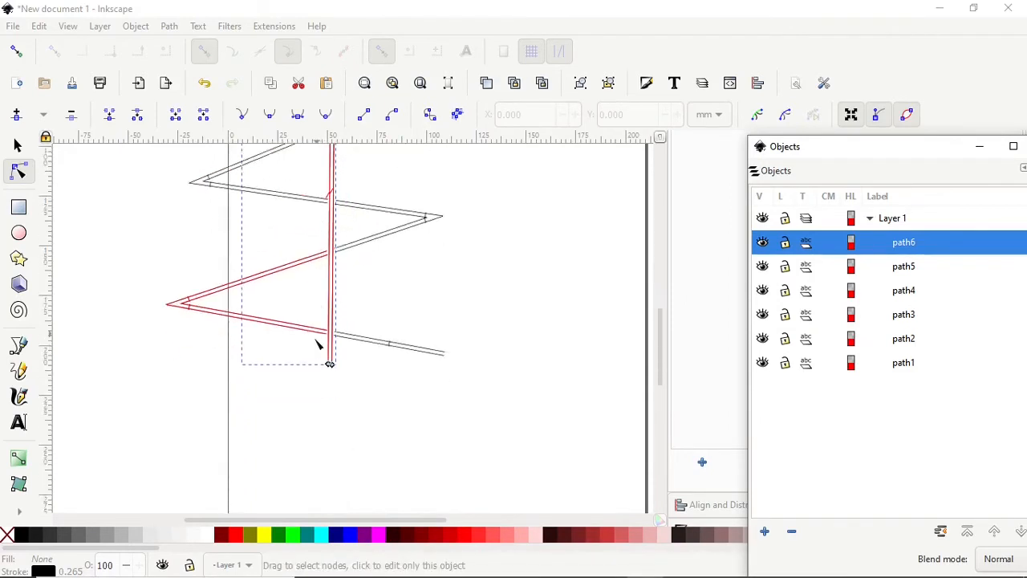
pyautogui.scroll(7, 321, 210)
pyautogui.scroll(-15, 321, 224)
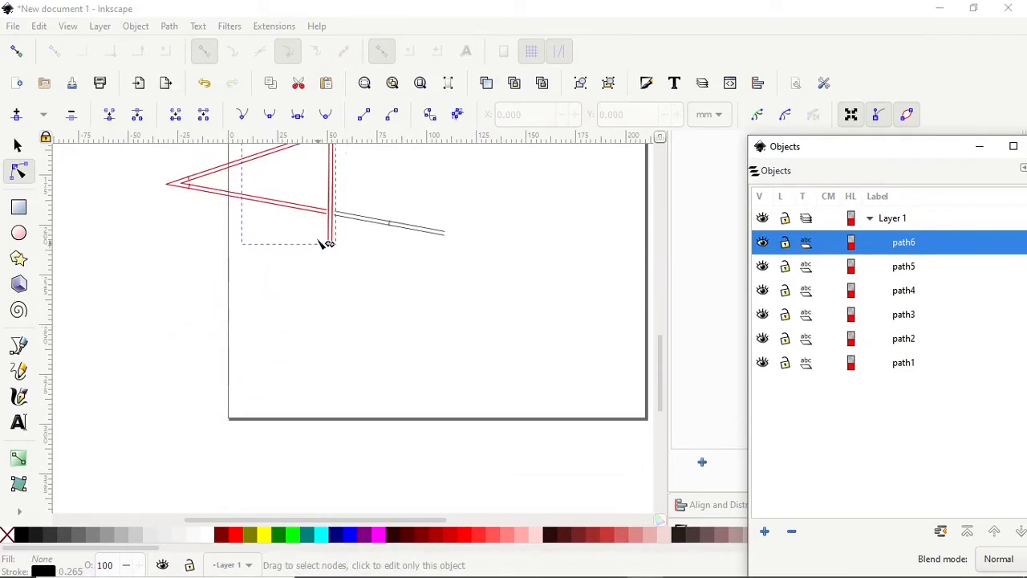
# Draw an ellipse with radii of about 36 by 31 mm in the empty area below the page and remove its fill
pyautogui.click(19, 233)
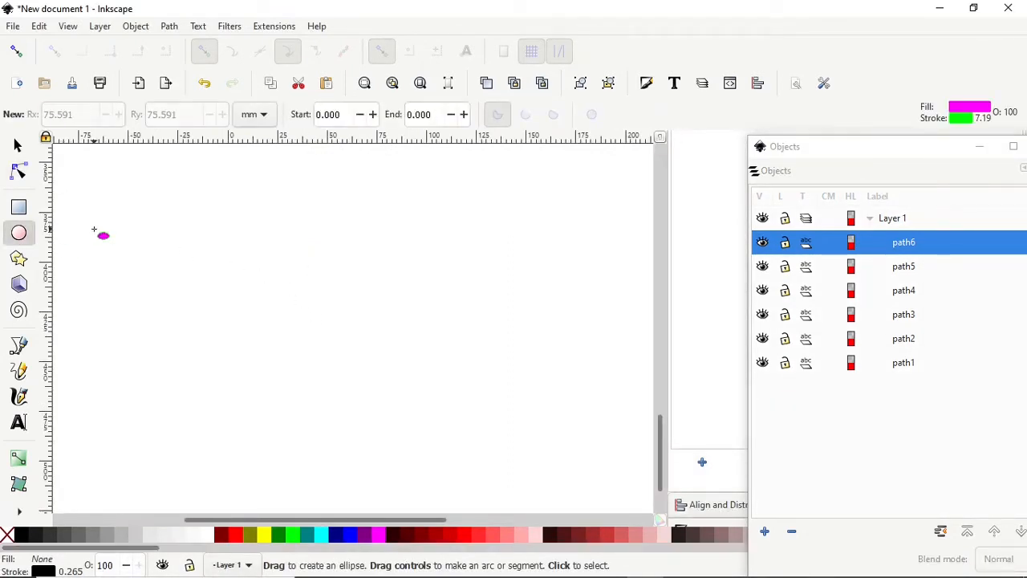
pyautogui.moveTo(93, 228); pyautogui.dragTo(235, 356)
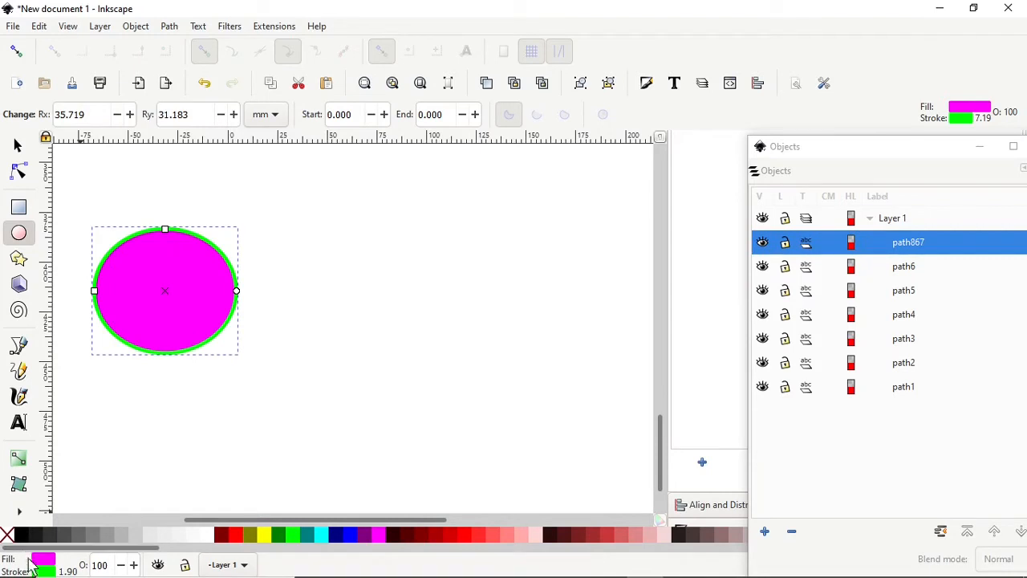
pyautogui.click(6, 534)
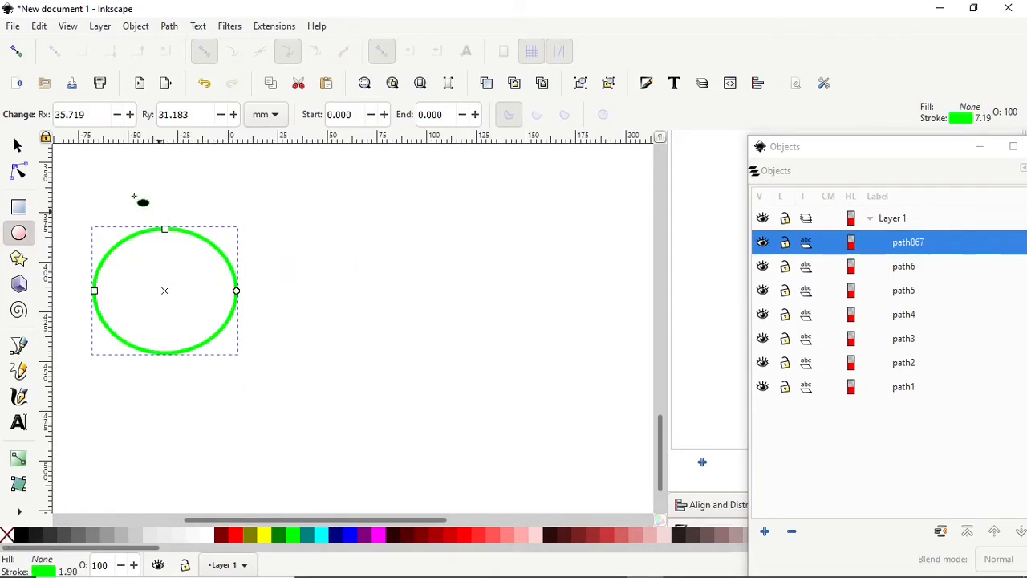
# Duplicate the ellipse twice and place the copies beside it to form an evenly spaced horizontal row of three rings
pyautogui.click(17, 147)
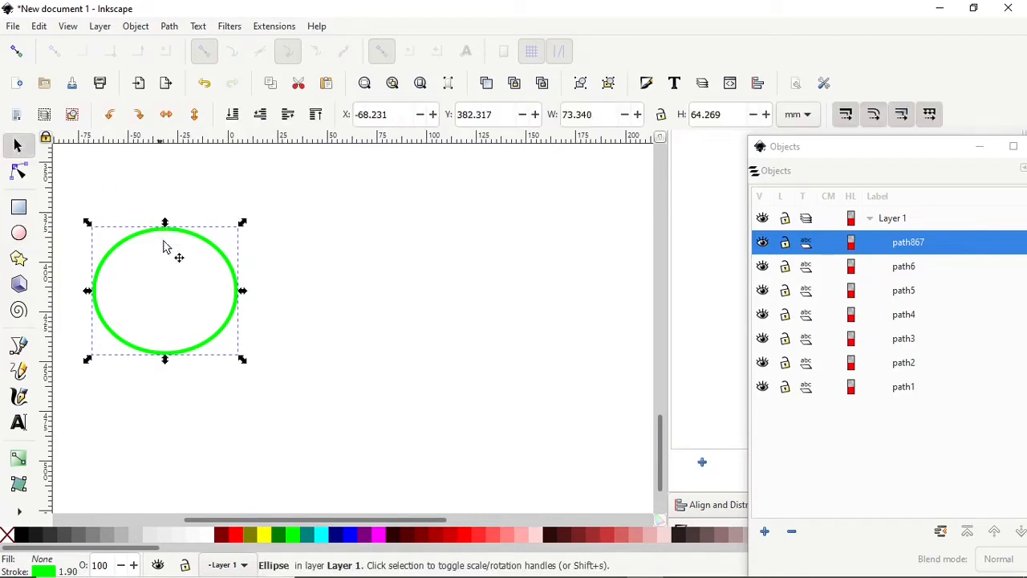
pyautogui.rightClick(236, 292)
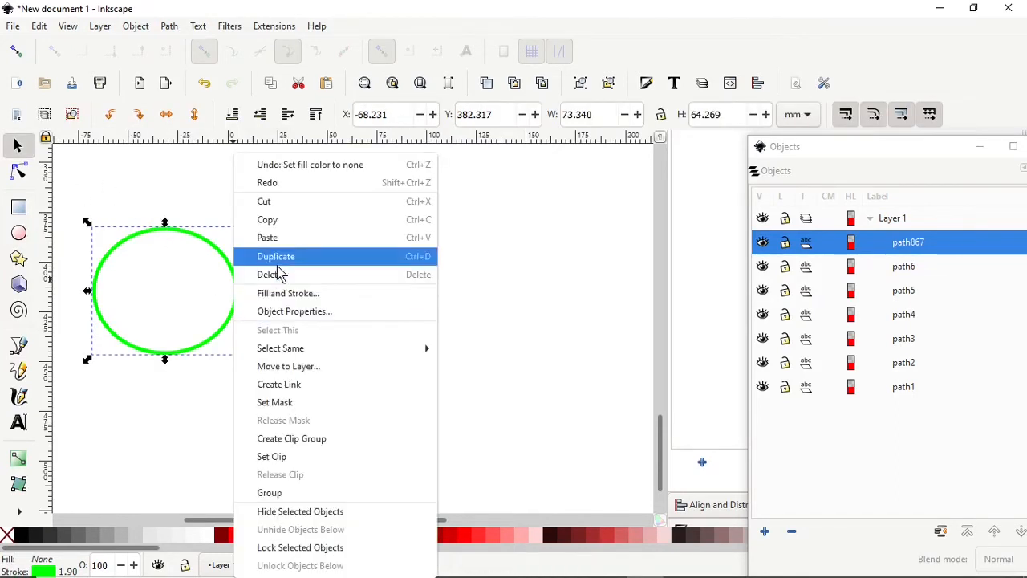
pyautogui.click(277, 257)
pyautogui.moveTo(237, 291); pyautogui.dragTo(415, 290)
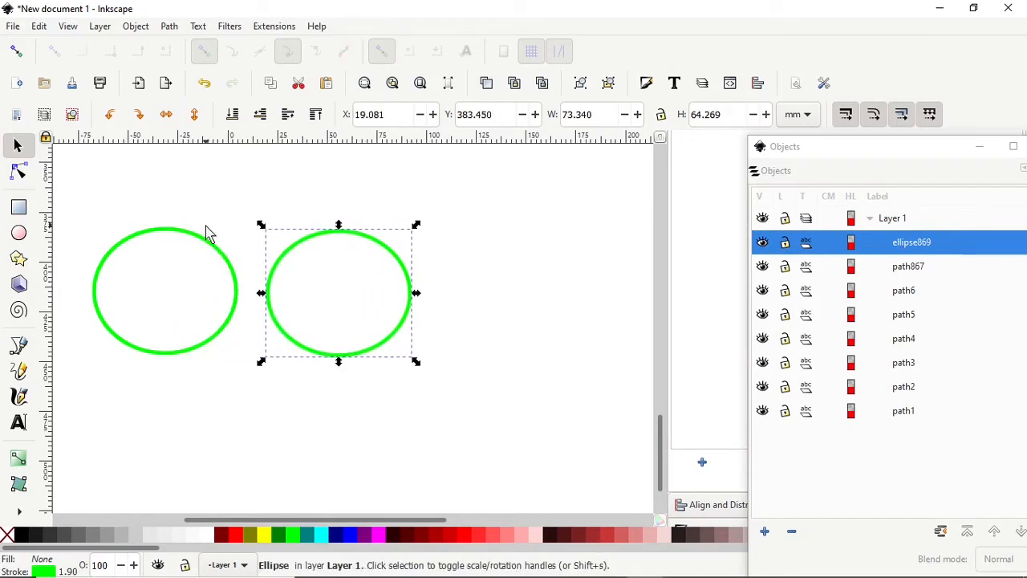
pyautogui.rightClick(293, 256)
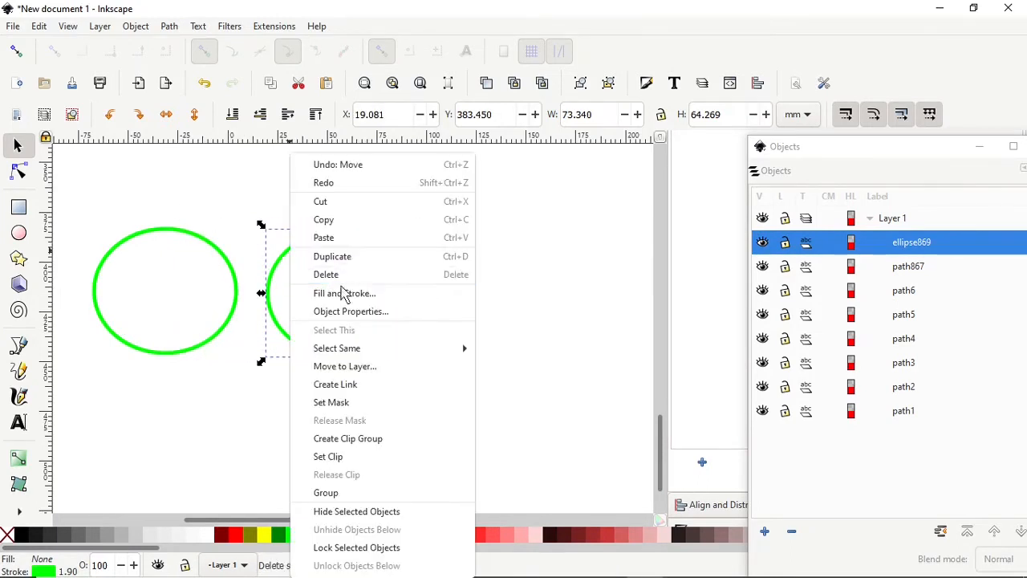
pyautogui.hotkey('ctrl', 'd')
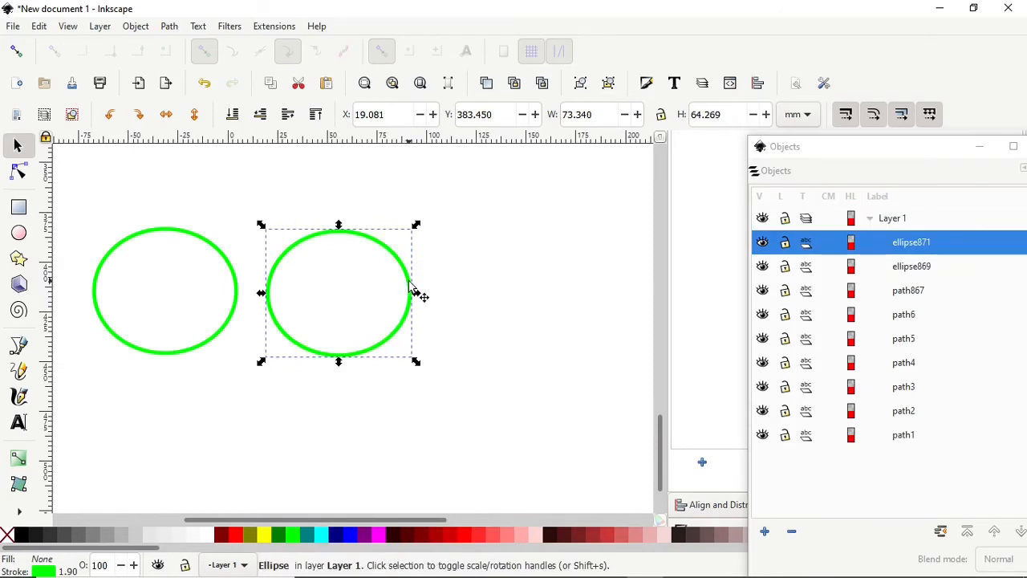
pyautogui.moveTo(413, 291); pyautogui.dragTo(592, 285)
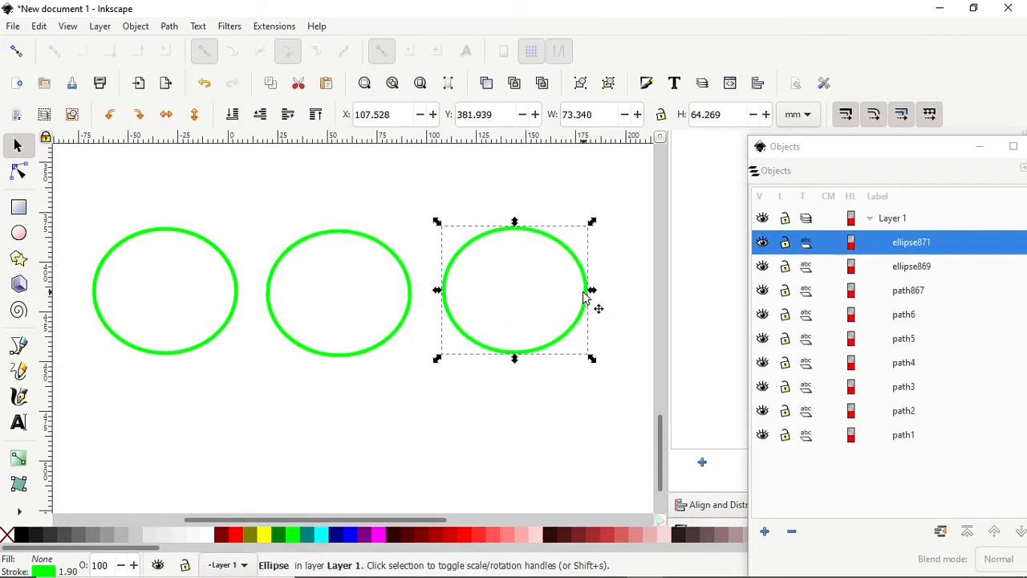
# Add two more copies of the ring as a lower row, each overlapping two neighbouring rings of the upper row
pyautogui.rightClick(591, 292)
pyautogui.click(622, 257)
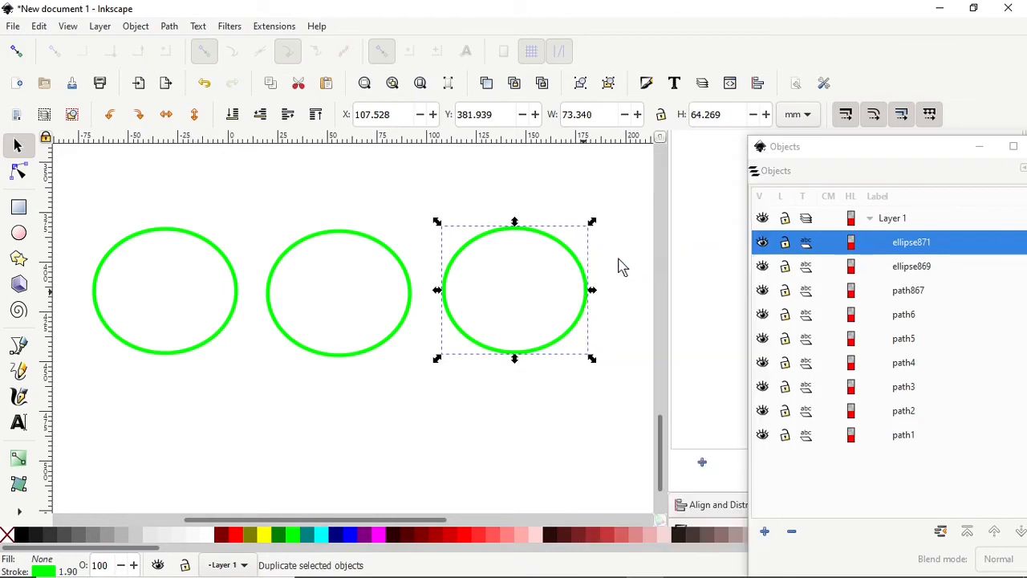
pyautogui.moveTo(469, 344); pyautogui.dragTo(196, 415)
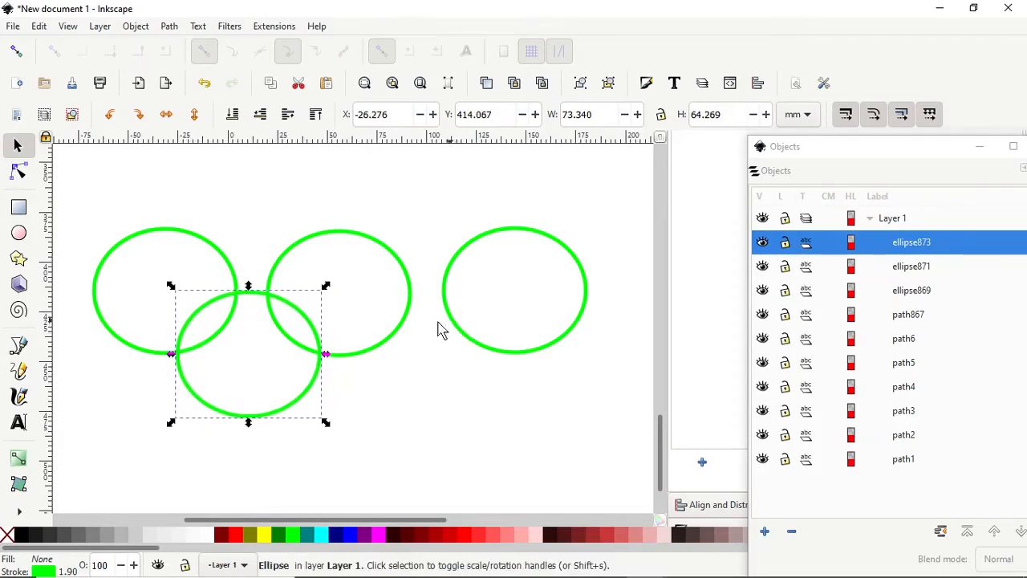
pyautogui.rightClick(316, 384)
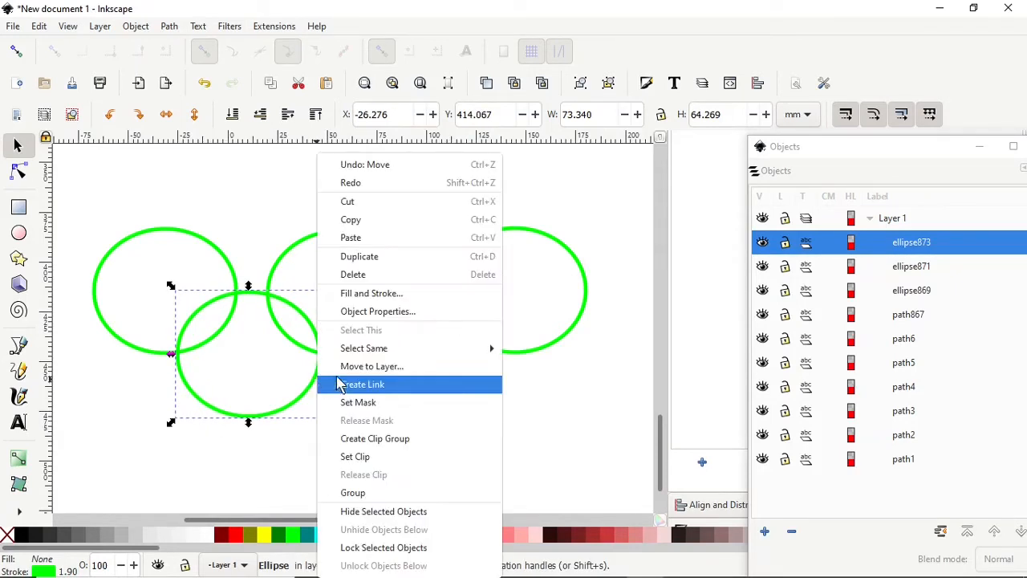
pyautogui.click(361, 260)
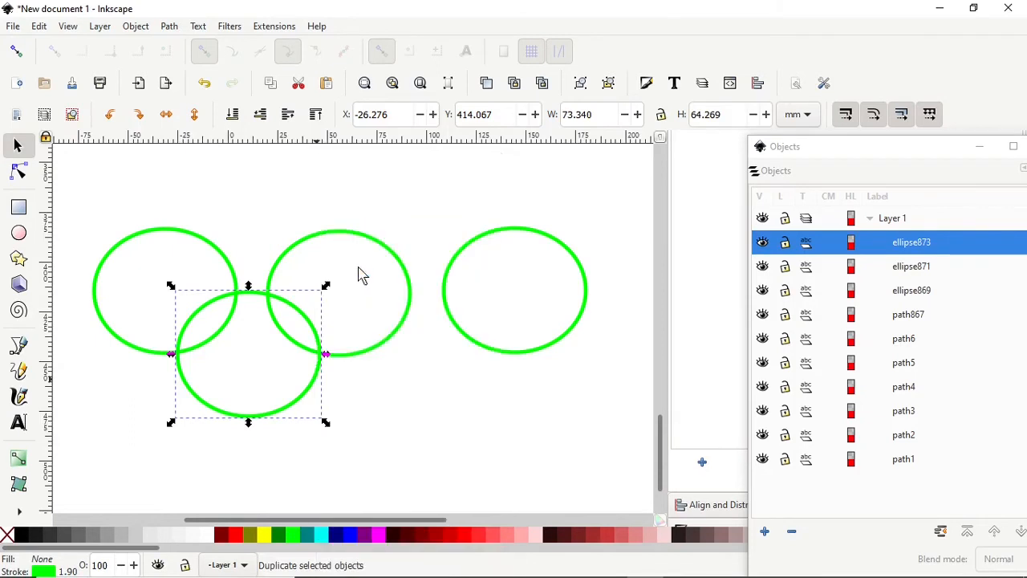
pyautogui.moveTo(317, 381); pyautogui.dragTo(492, 384)
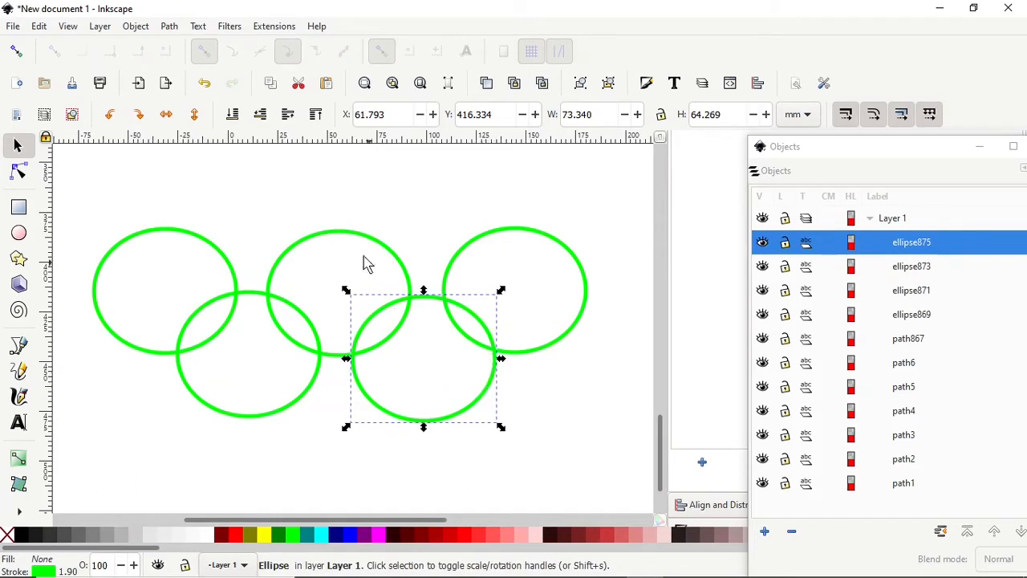
# Select all five rings and combine them into a single path
pyautogui.click(77, 198)
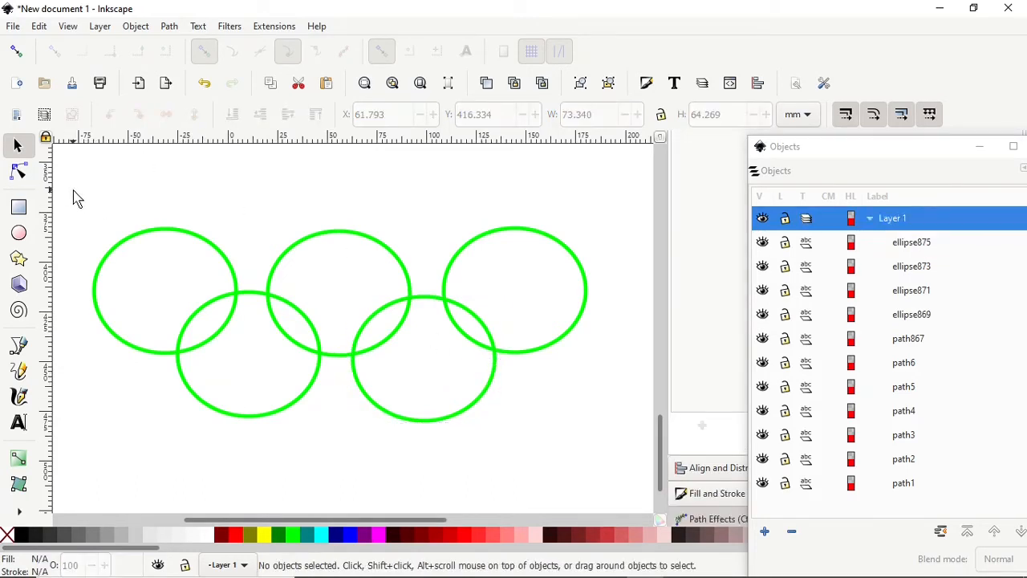
pyautogui.moveTo(73, 190); pyautogui.dragTo(607, 442)
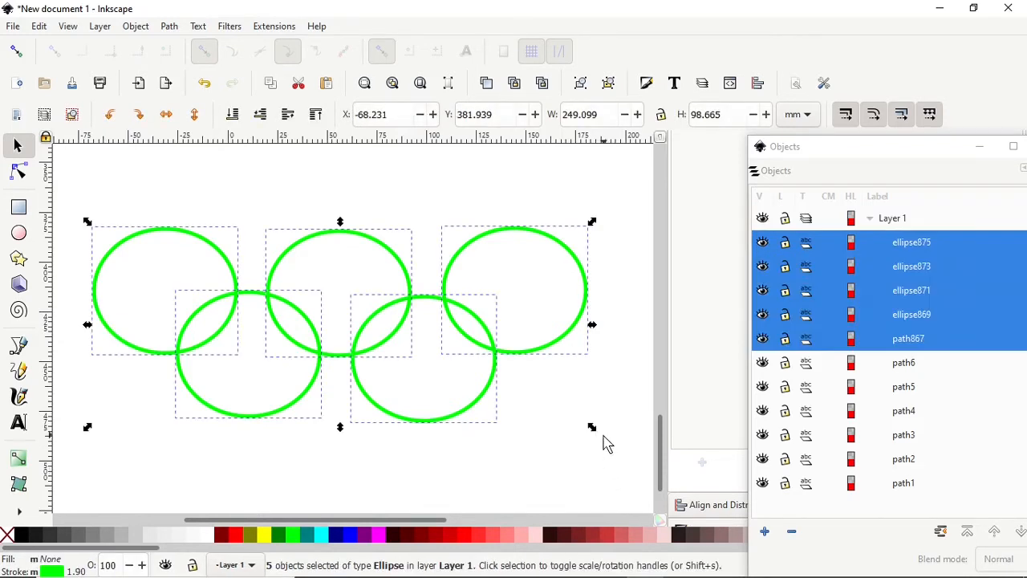
pyautogui.click(170, 27)
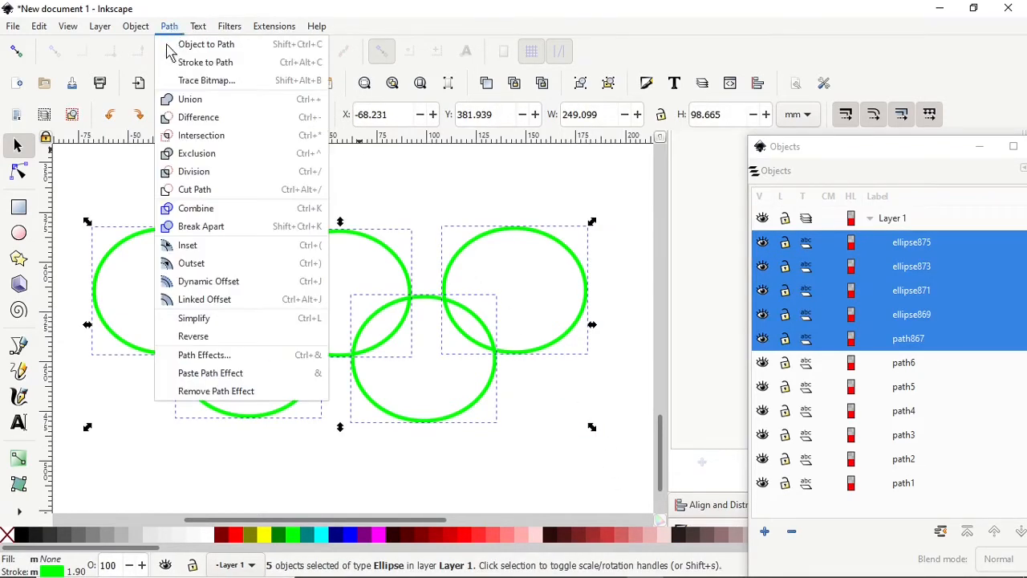
pyautogui.click(197, 208)
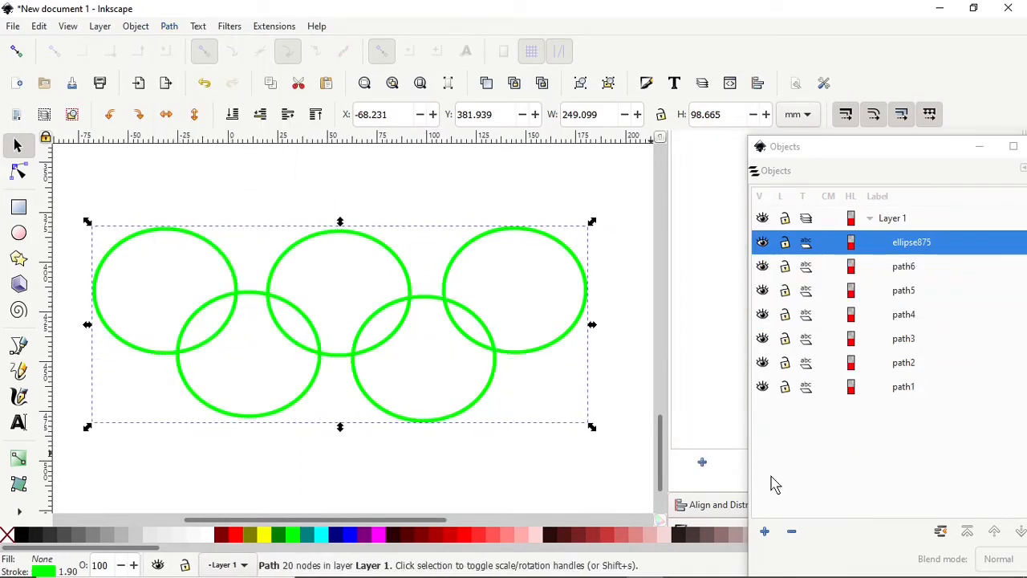
# Apply the Knot path effect to the combined rings and close the Objects window to uncover the effect's settings
pyautogui.click(702, 465)
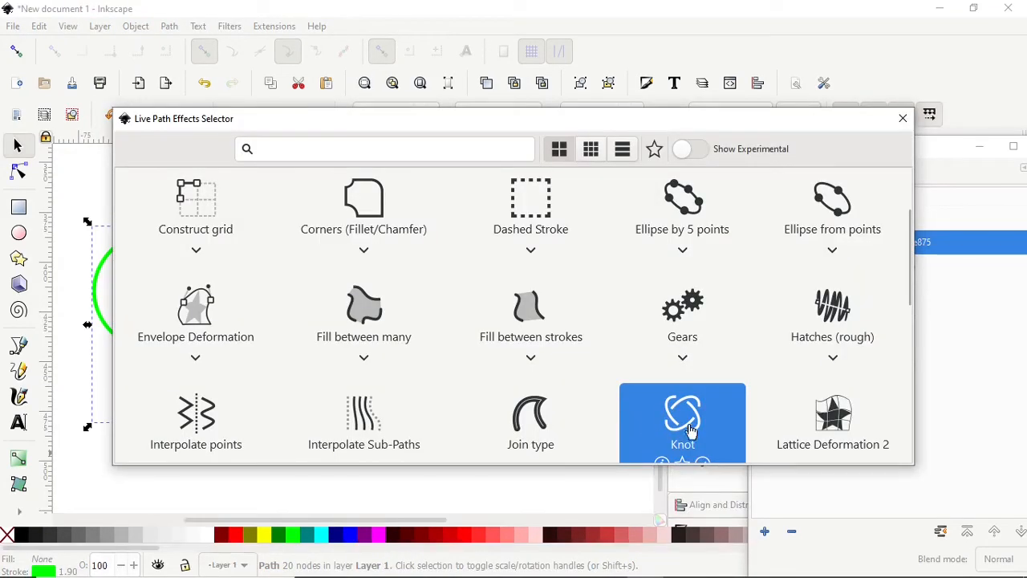
pyautogui.click(681, 423)
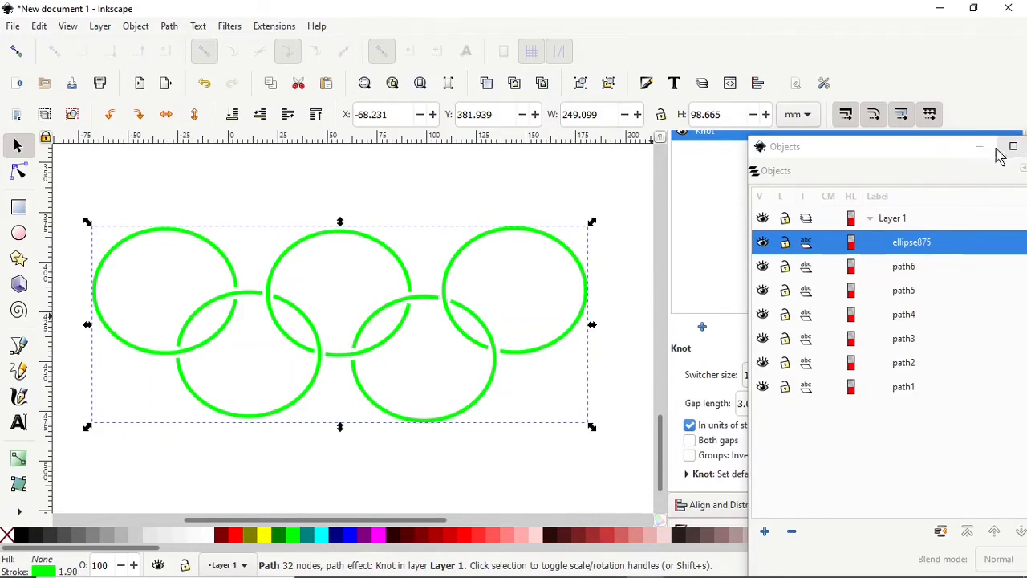
pyautogui.moveTo(954, 156); pyautogui.dragTo(875, 152)
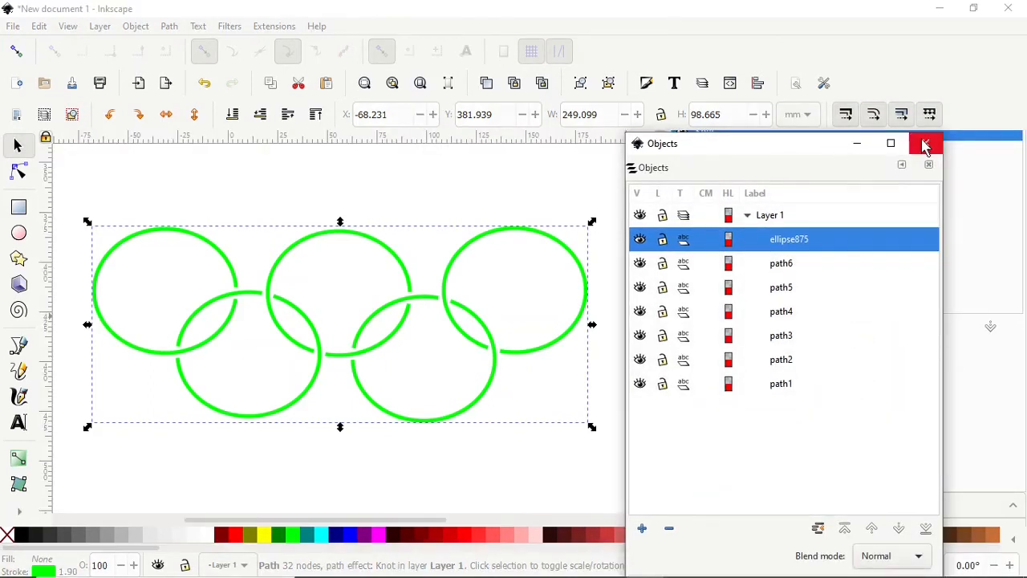
pyautogui.click(923, 143)
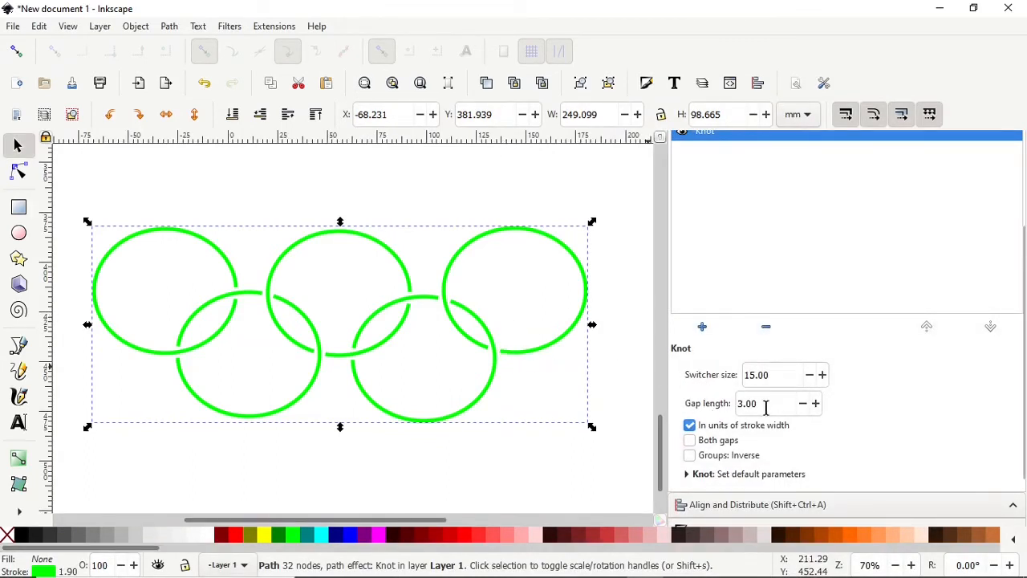
# Set the Knot effect's switcher size to 6
pyautogui.moveTo(779, 373); pyautogui.dragTo(737, 380)
pyautogui.write('6')
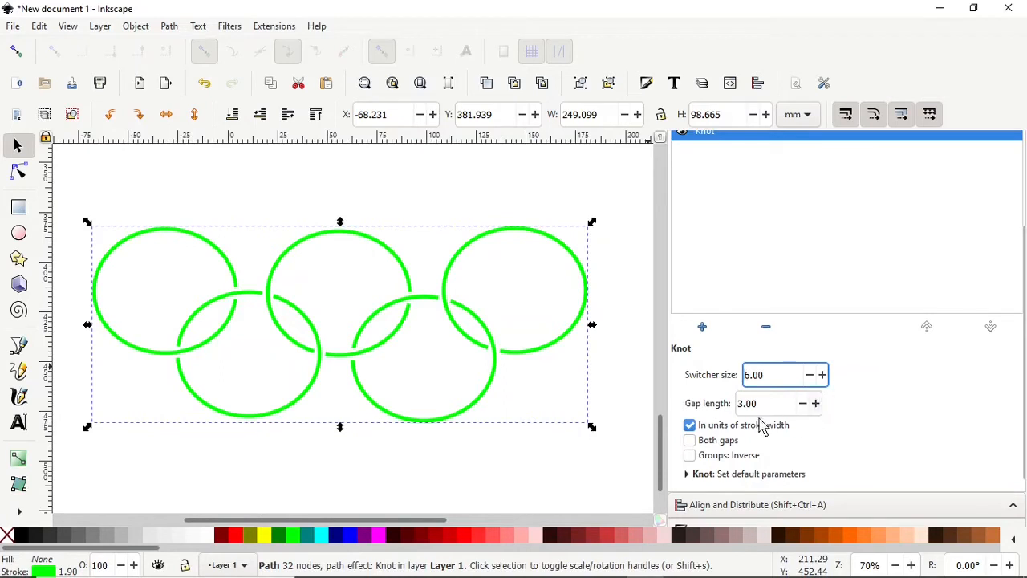
pyautogui.scroll(-2, 766, 464)
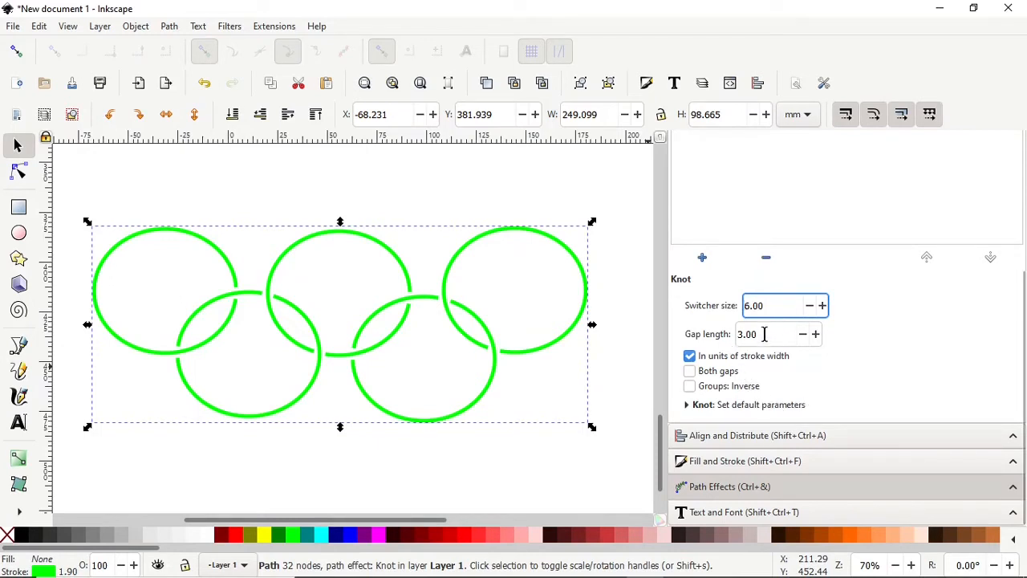
pyautogui.moveTo(763, 334); pyautogui.dragTo(739, 334)
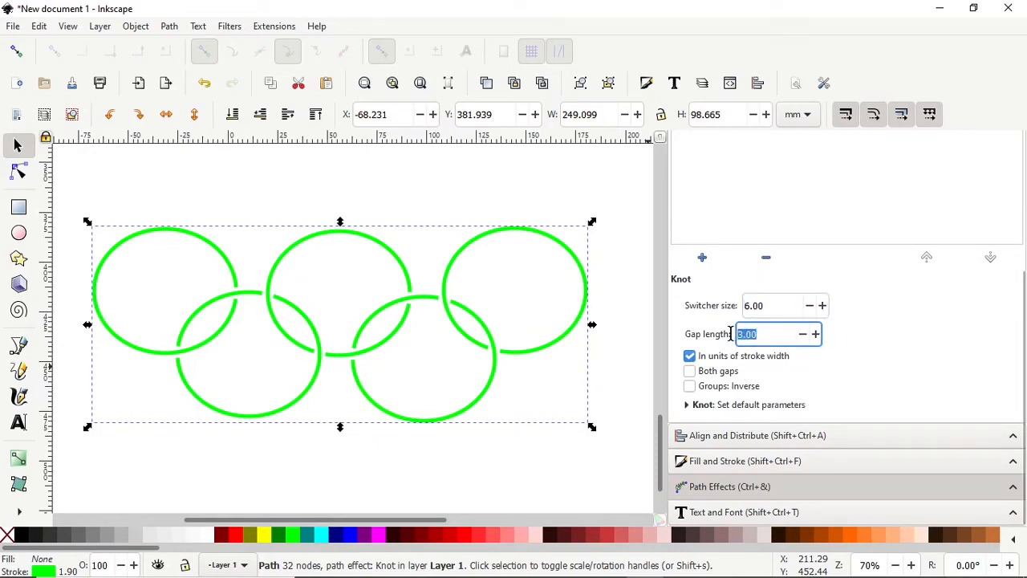
pyautogui.click(769, 331)
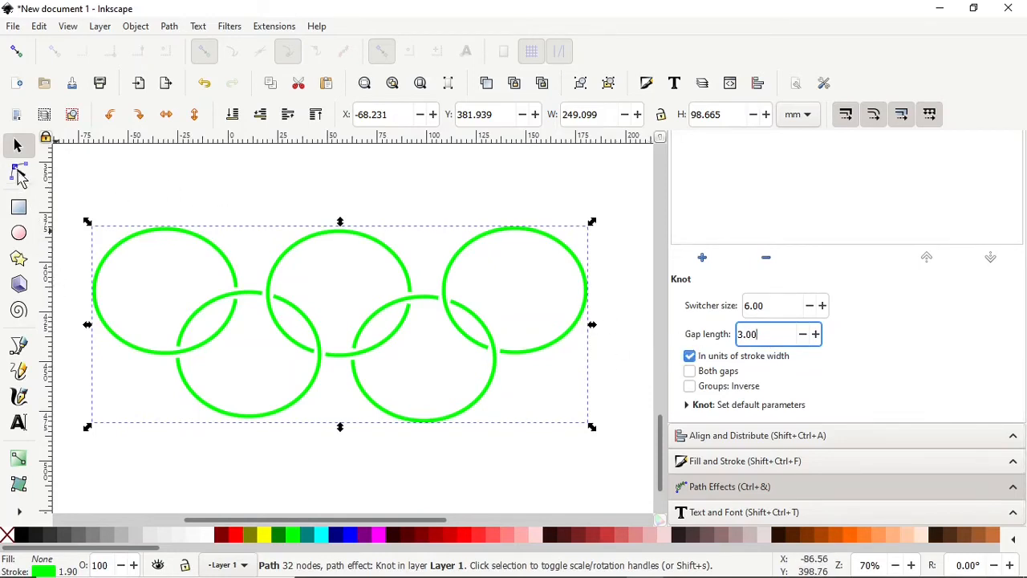
# Flip both crossings of the two rightmost rings so the upper ring passes over at the lower crossing and under at the upper one
pyautogui.click(18, 173)
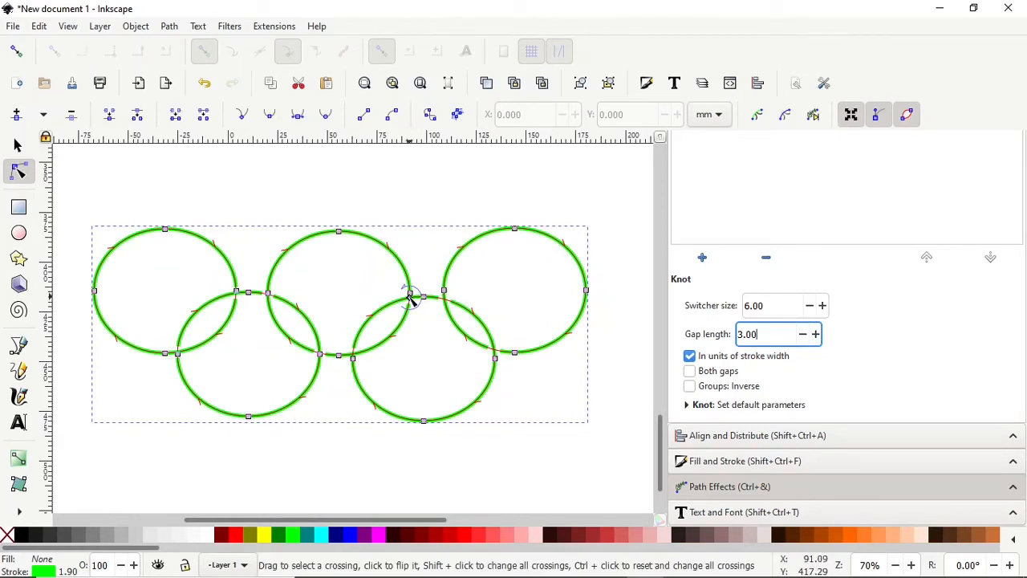
pyautogui.press('Return')
pyautogui.moveTo(430, 298); pyautogui.dragTo(503, 363)
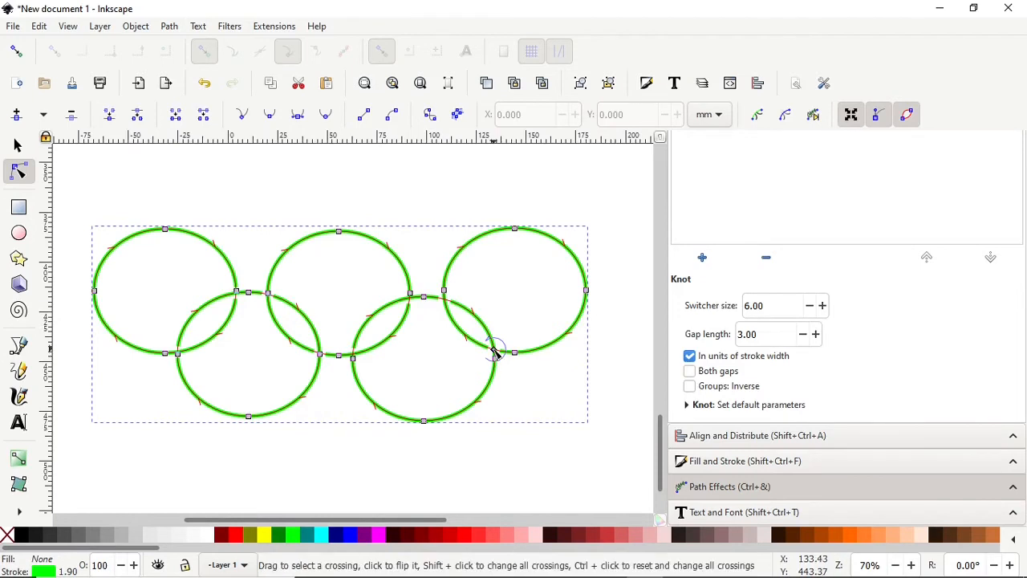
pyautogui.click(495, 354)
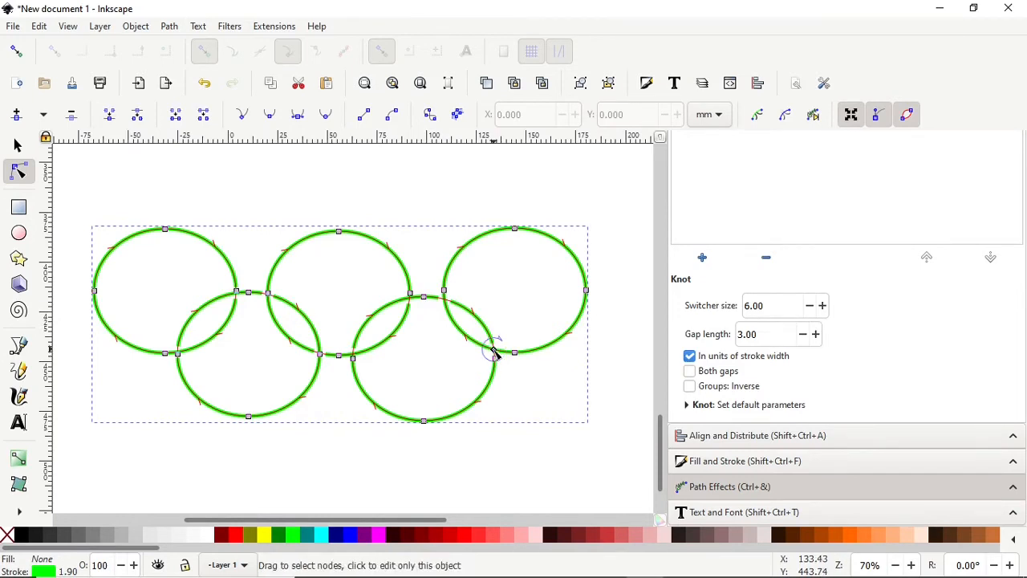
pyautogui.moveTo(498, 353); pyautogui.dragTo(449, 298)
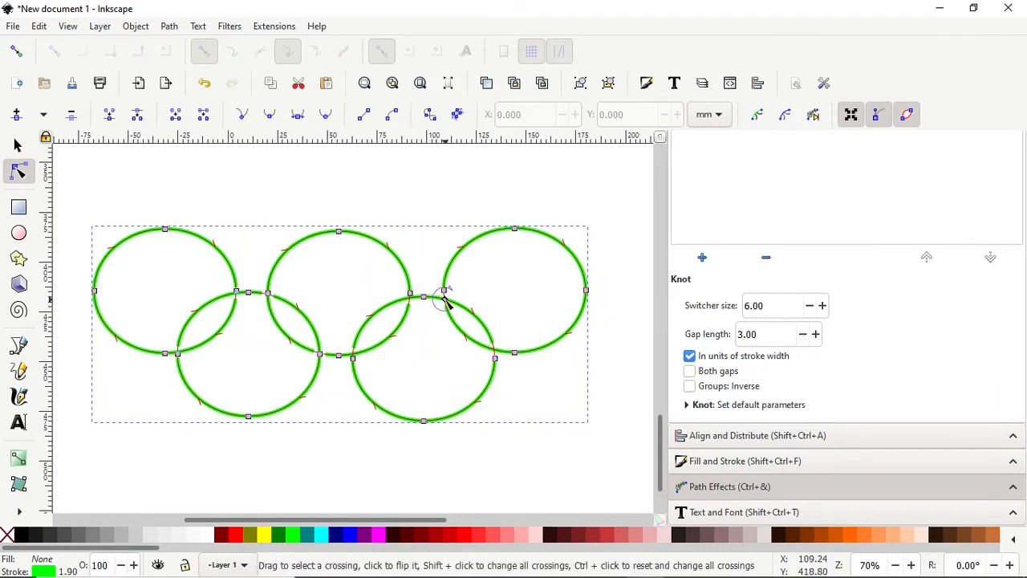
pyautogui.moveTo(444, 296); pyautogui.dragTo(425, 297)
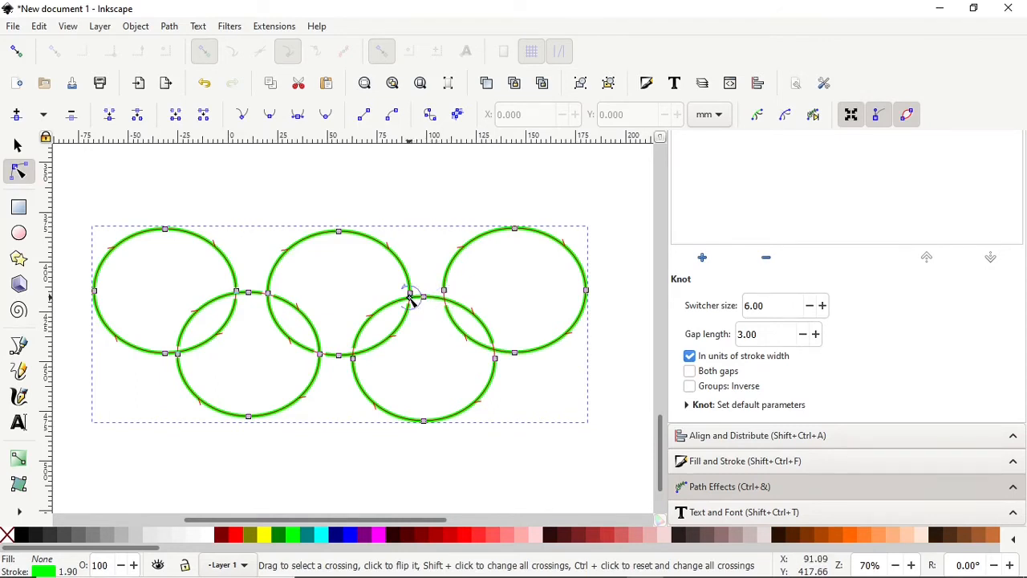
# Make the upper middle ring pass over the lower-right ring at both of their crossings
pyautogui.click(410, 298)
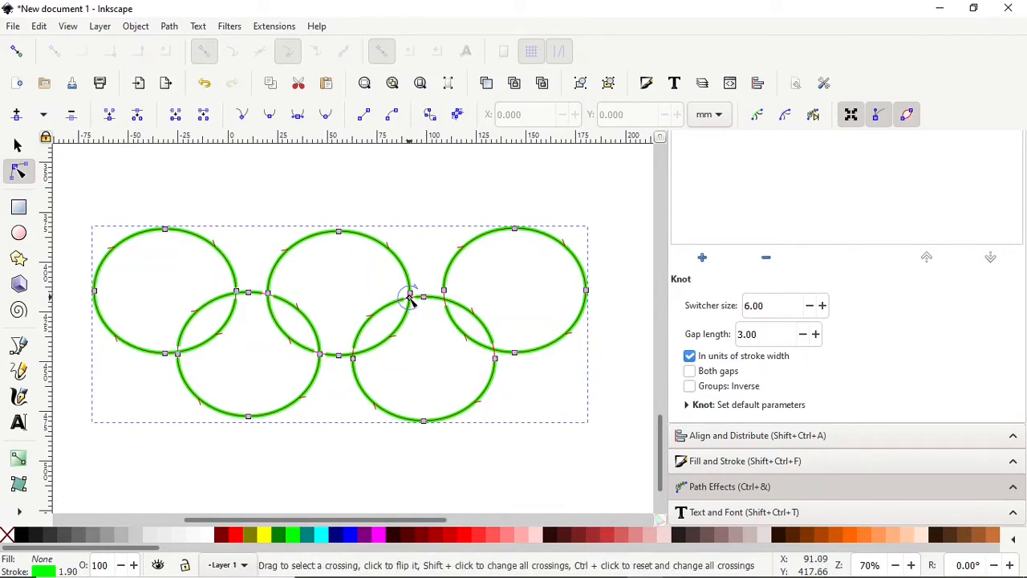
pyautogui.click(351, 355)
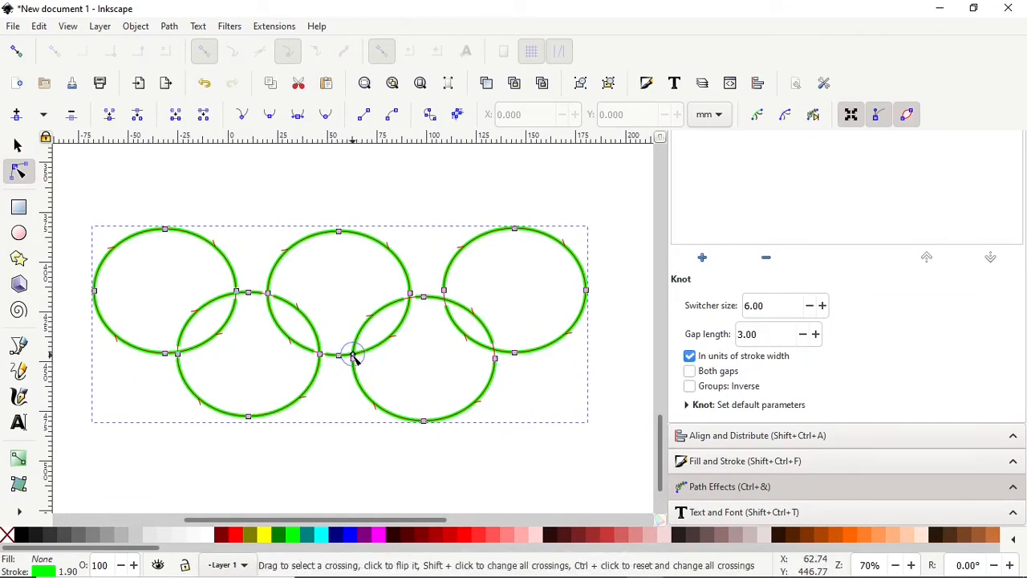
pyautogui.click(353, 359)
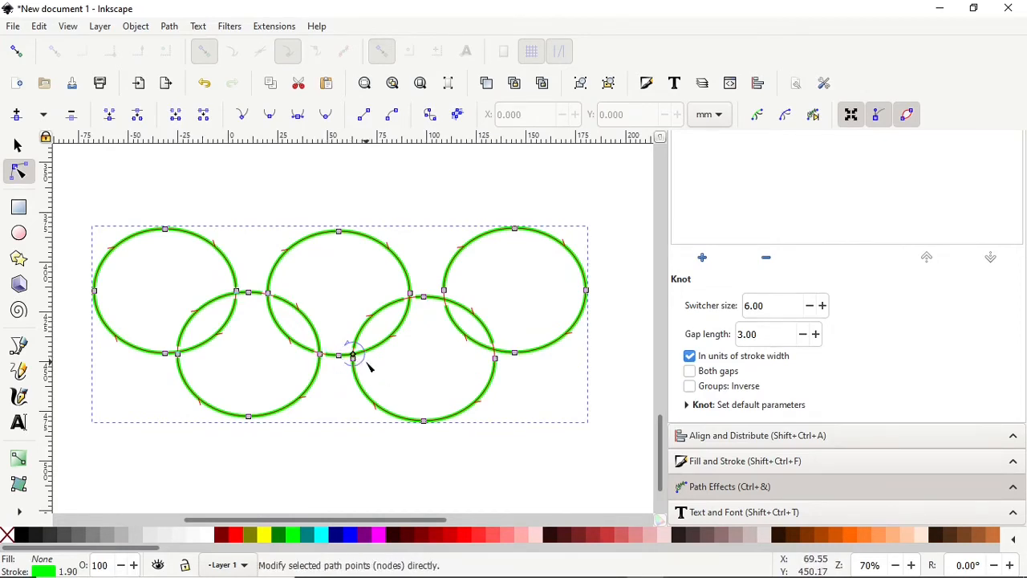
pyautogui.moveTo(354, 359); pyautogui.dragTo(320, 355)
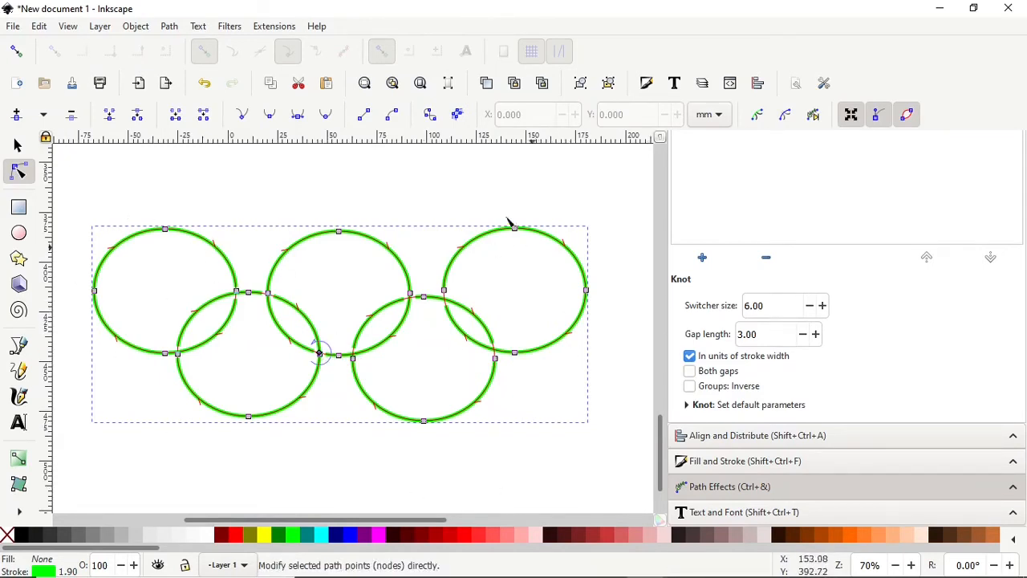
# Set the Knot effect's gap length to 1 for the interlocking rings, keeping it in units of stroke width
pyautogui.click(373, 480)
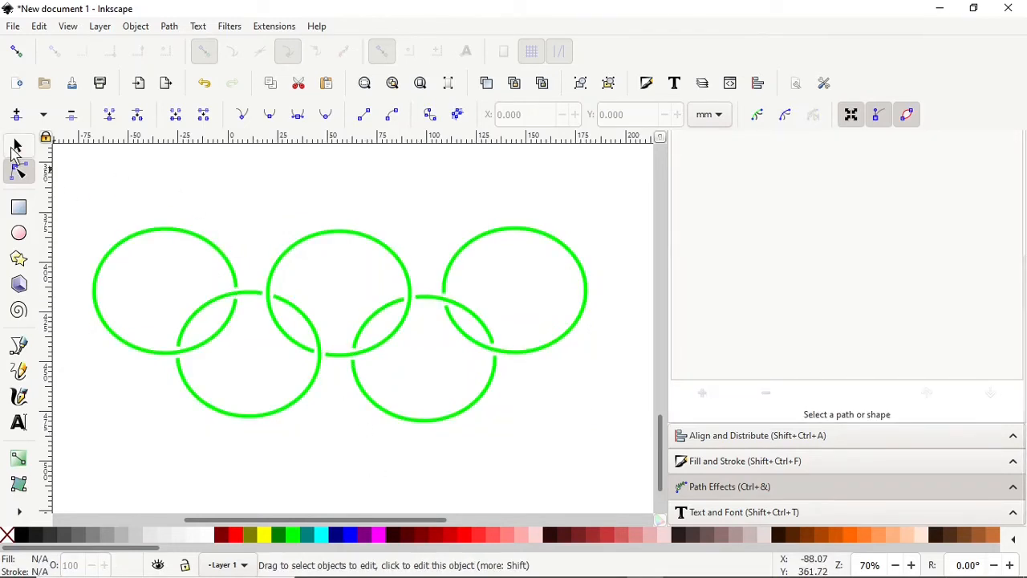
pyautogui.click(16, 145)
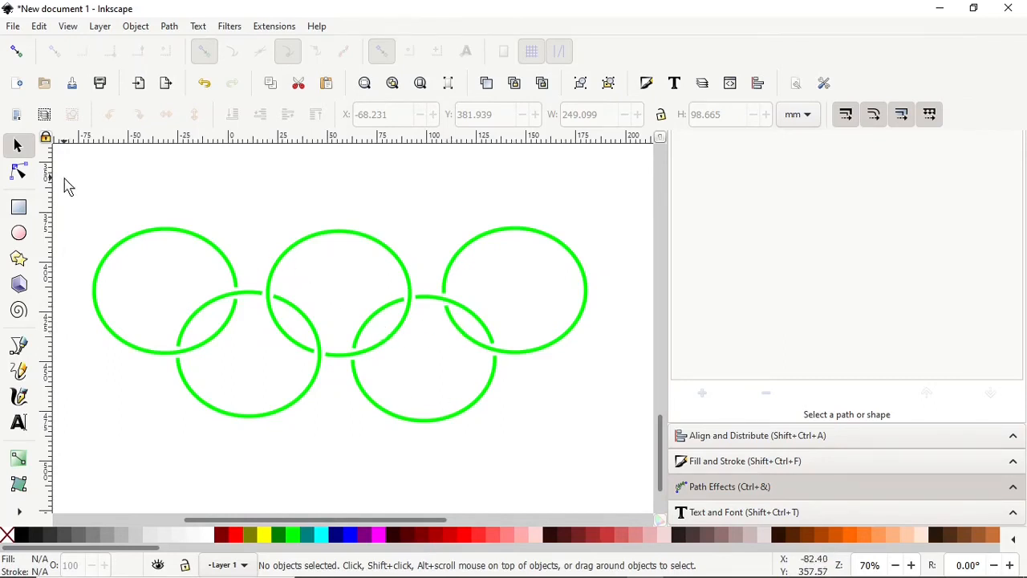
pyautogui.moveTo(64, 178); pyautogui.dragTo(593, 464)
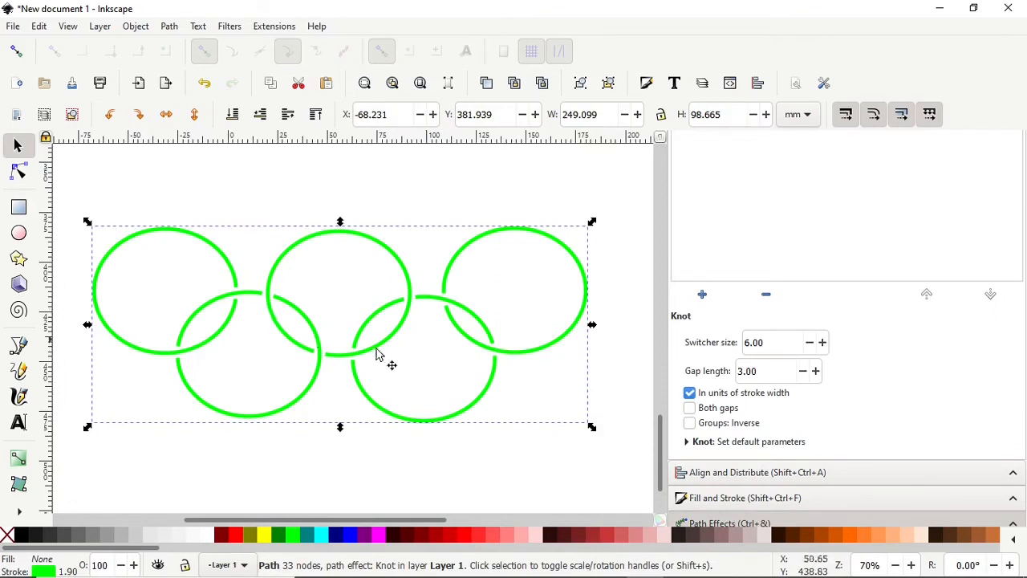
pyautogui.click(803, 373)
pyautogui.click(802, 373)
pyautogui.moveTo(776, 370); pyautogui.dragTo(713, 370)
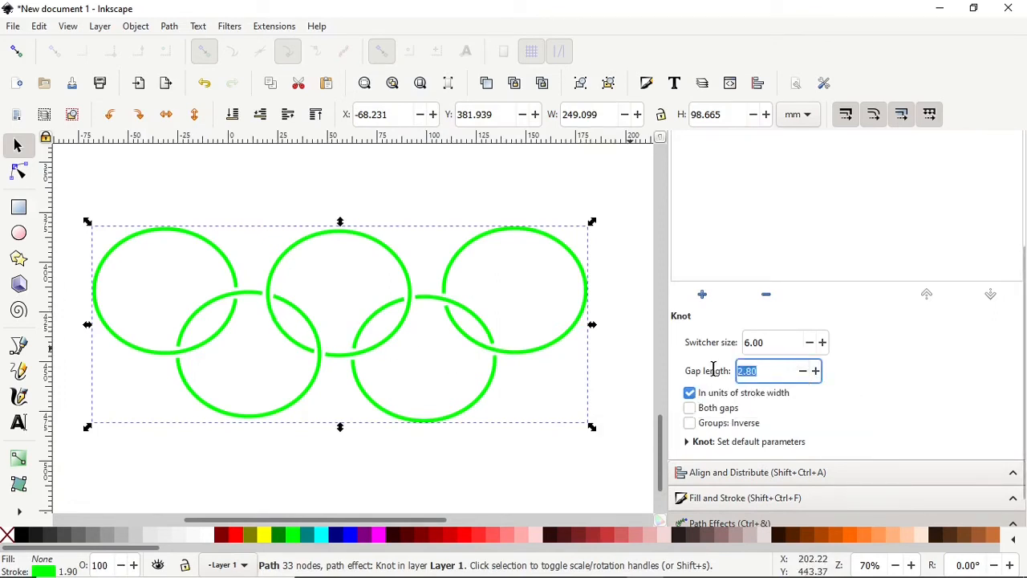
pyautogui.write('1')
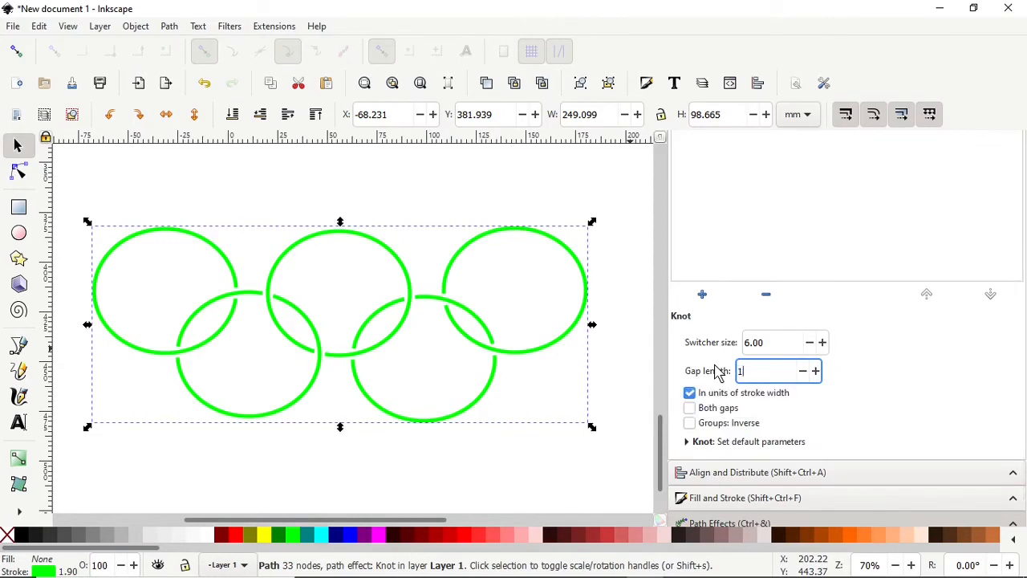
pyautogui.press('Return')
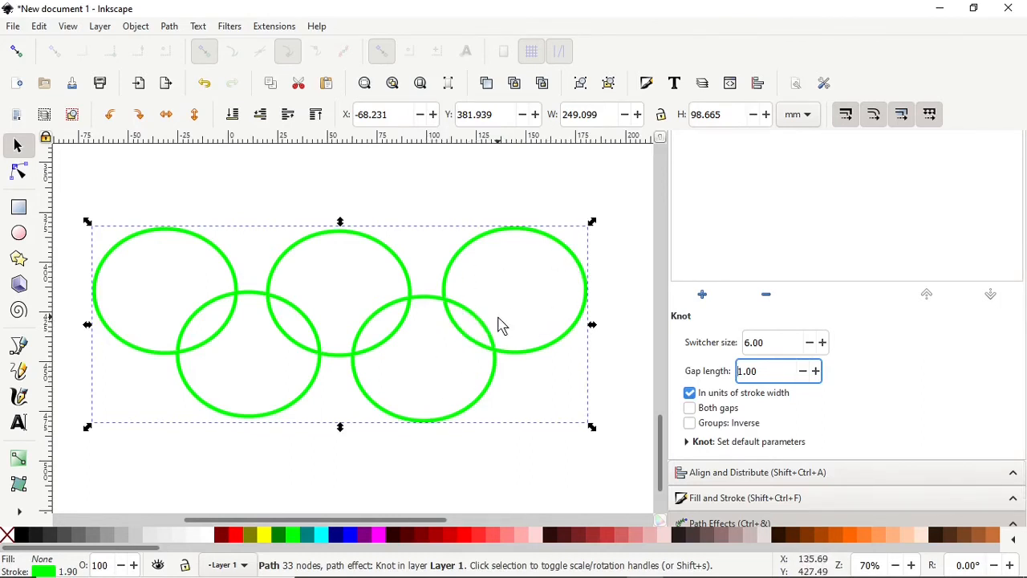
# Inspect the narrowed gaps at the ring crossings and break the knotted path apart into separate pieces
pyautogui.scroll(1, 433, 318)
pyautogui.scroll(3, 456, 291)
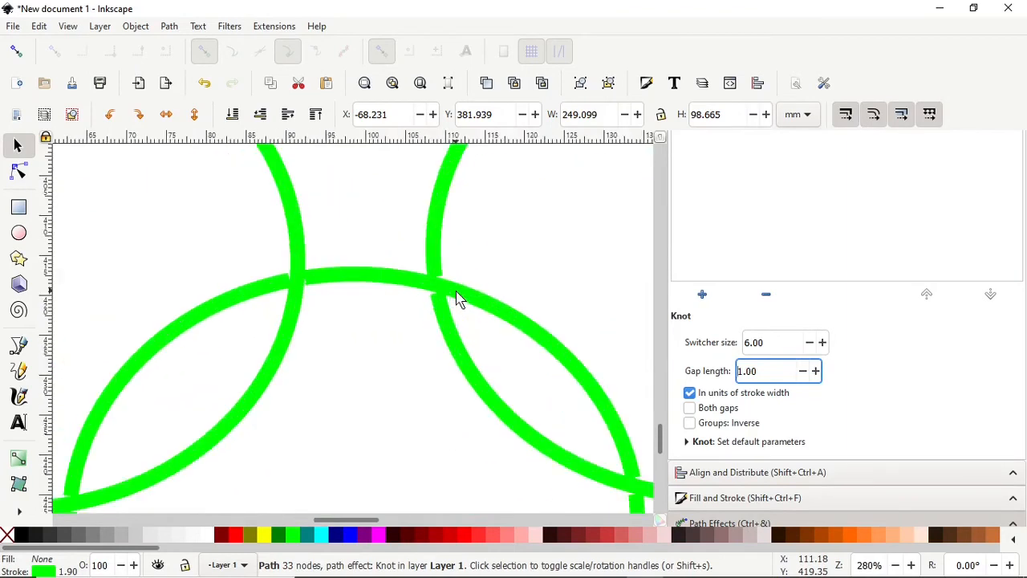
pyautogui.scroll(4, 454, 289)
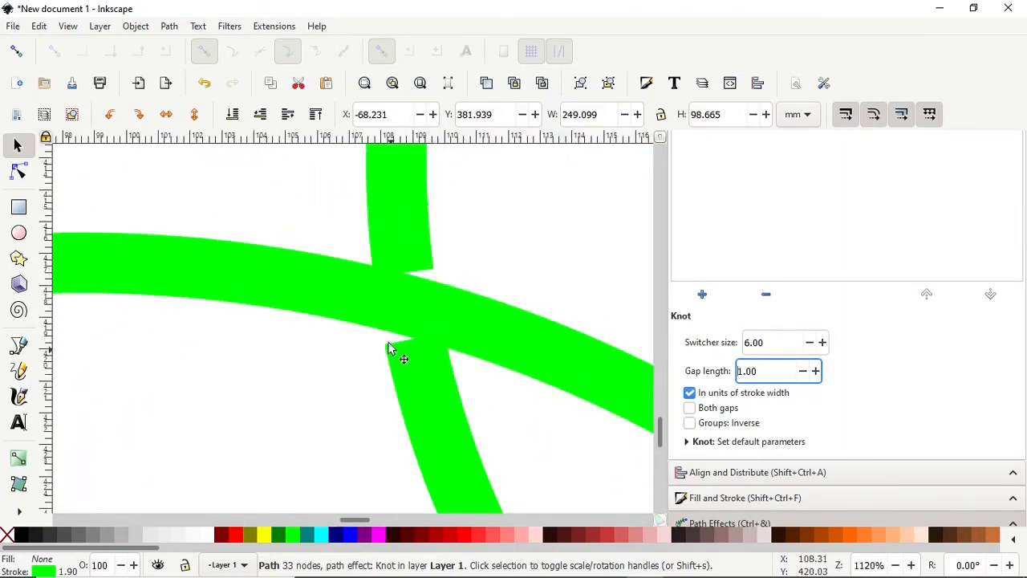
pyautogui.scroll(-11, 433, 298)
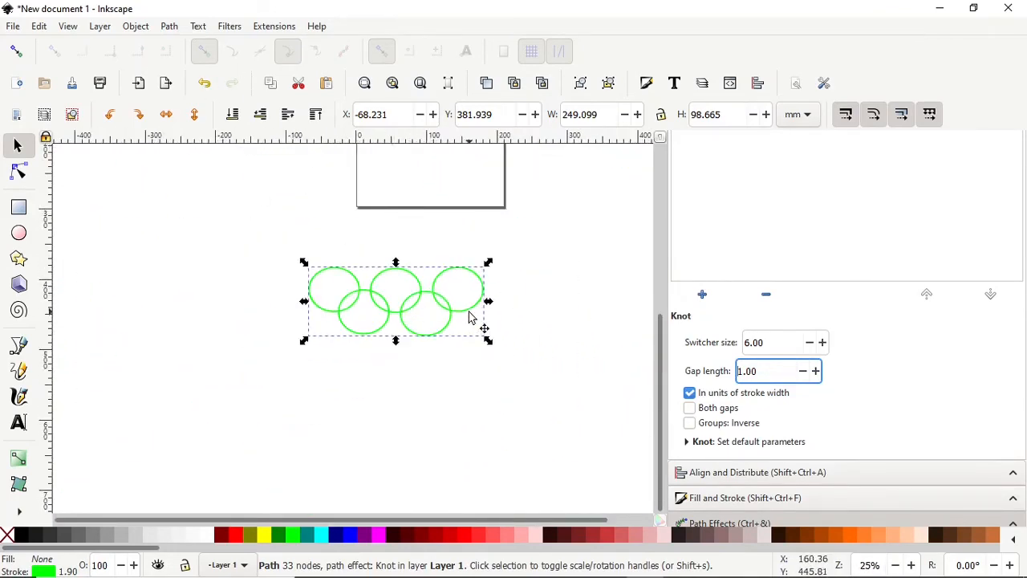
pyautogui.scroll(3, 457, 301)
pyautogui.scroll(-2, 451, 290)
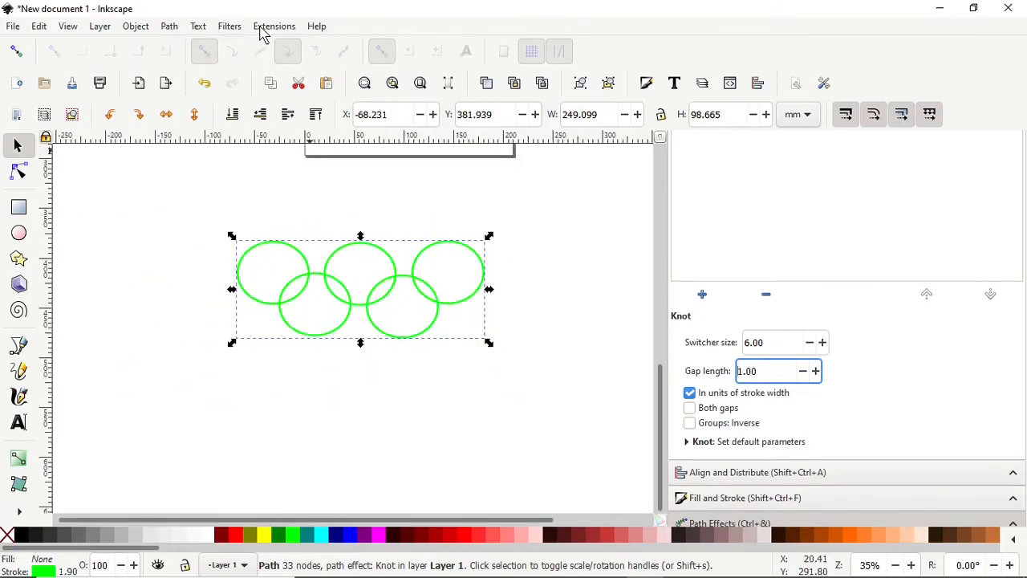
pyautogui.click(172, 30)
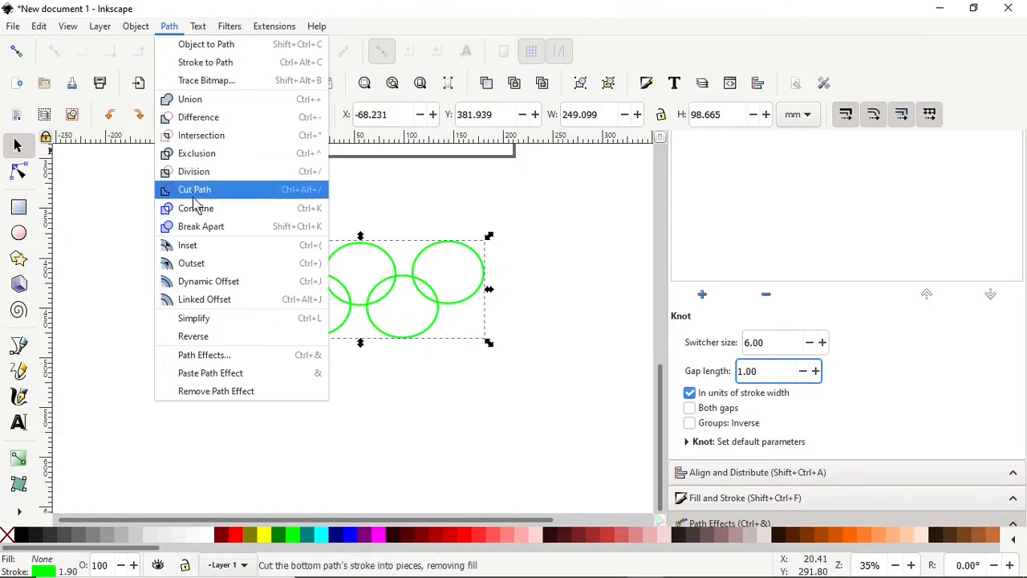
pyautogui.click(203, 232)
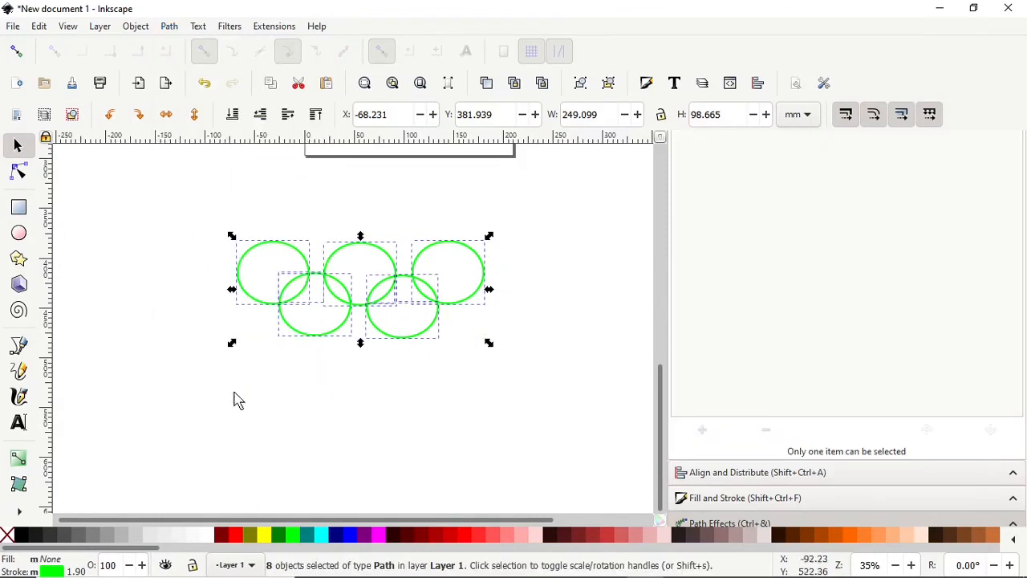
pyautogui.click(330, 403)
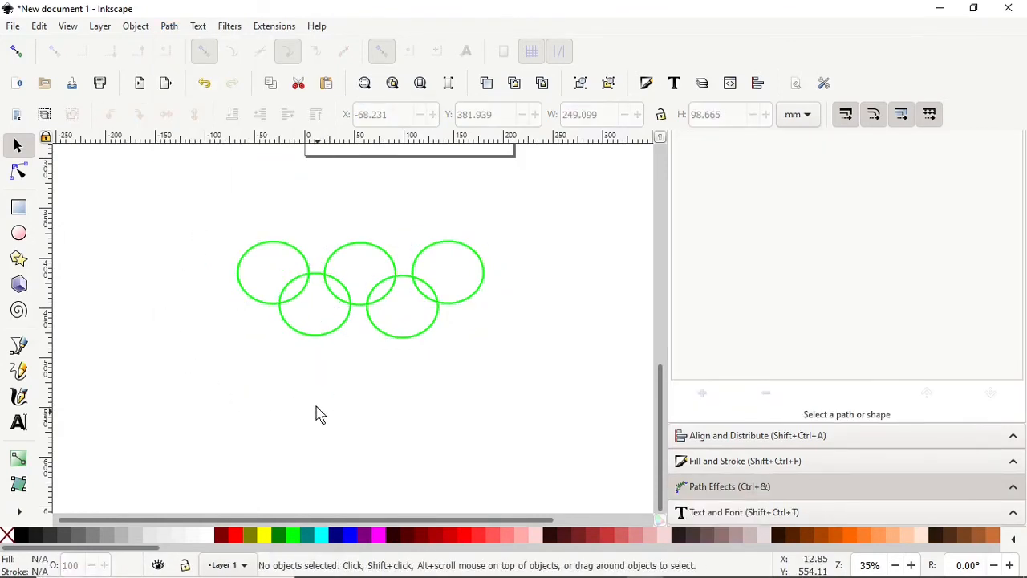
# Give the upper-left ring a red stroke and no fill
pyautogui.click(248, 256)
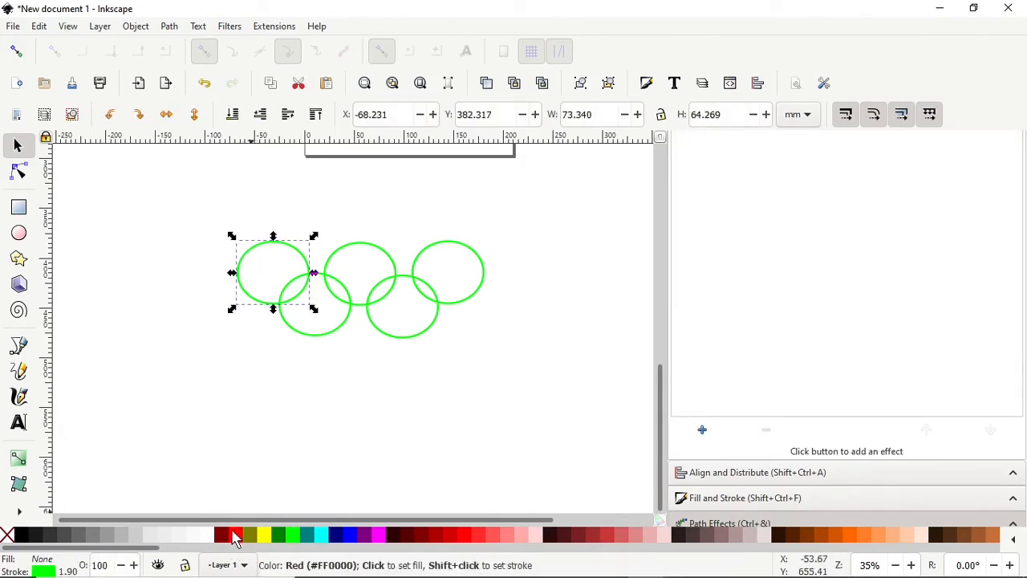
pyautogui.click(235, 536)
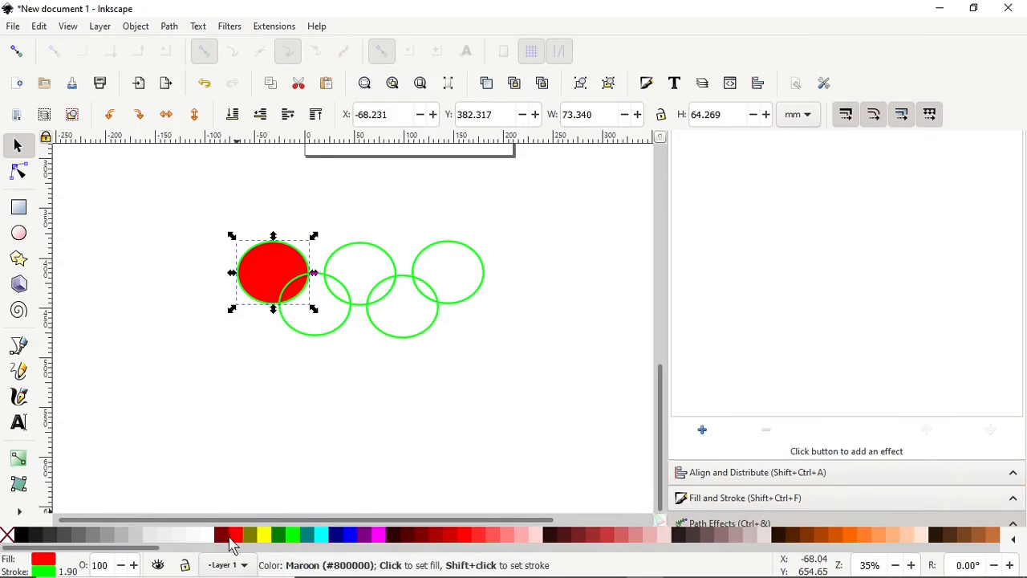
pyautogui.click(4, 535)
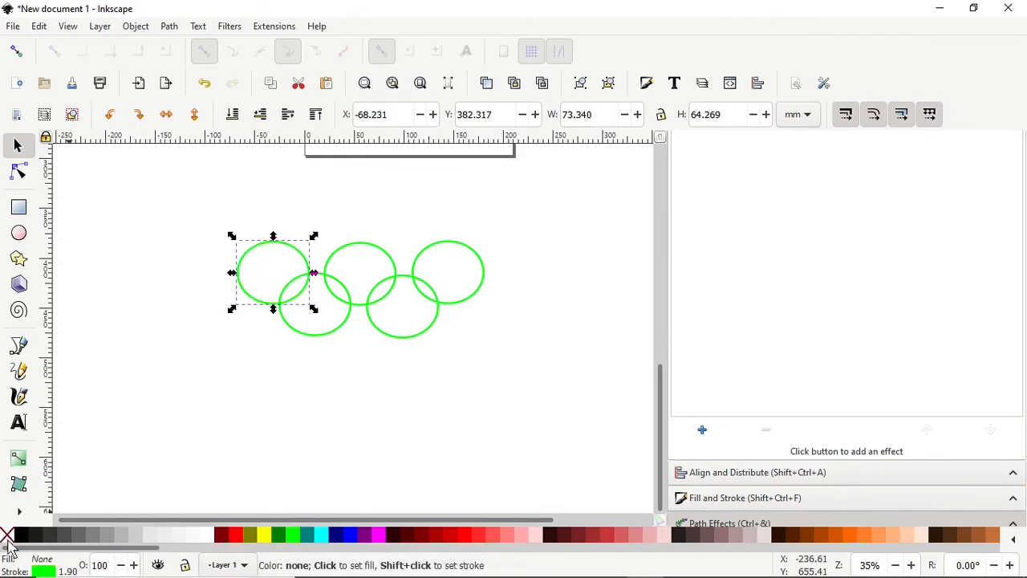
pyautogui.moveTo(182, 563)
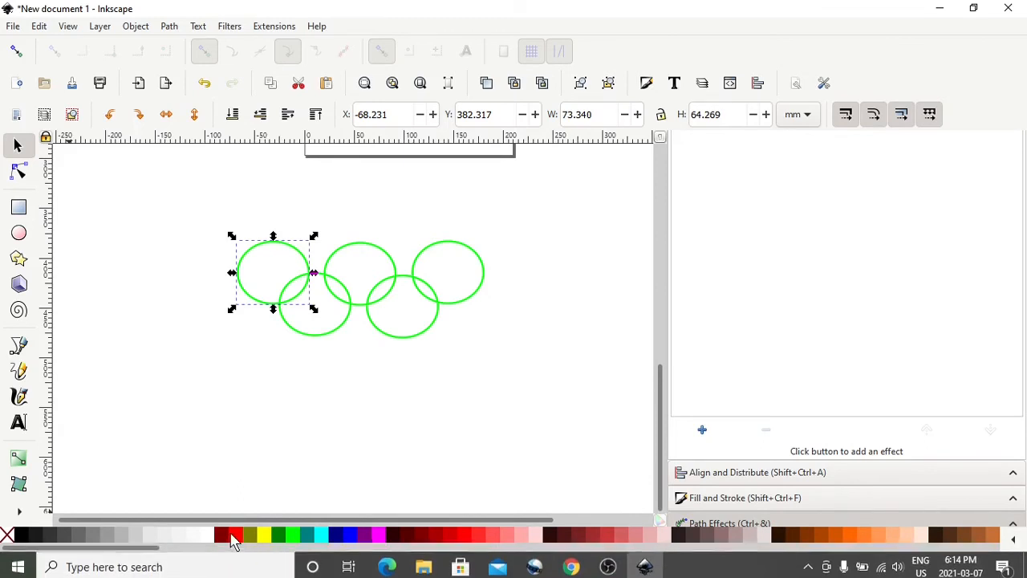
pyautogui.keyDown('shift'); pyautogui.click(234, 539); pyautogui.keyUp('shift')
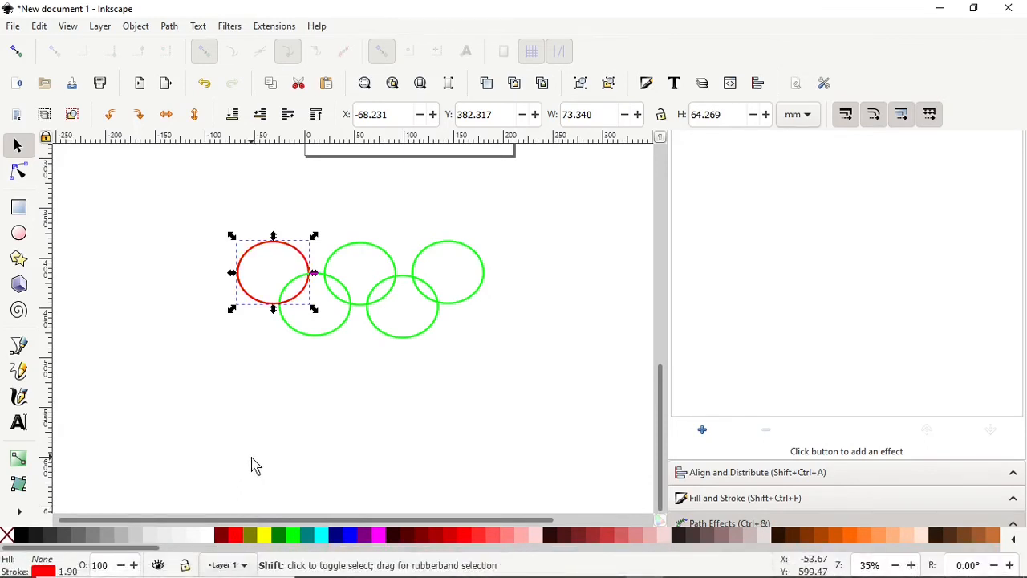
# Give both pieces of the lower-left ring a blue stroke, keeping the upper-left ring's stroke red
pyautogui.keyDown('shift'); pyautogui.click(297, 296); pyautogui.keyUp('shift')
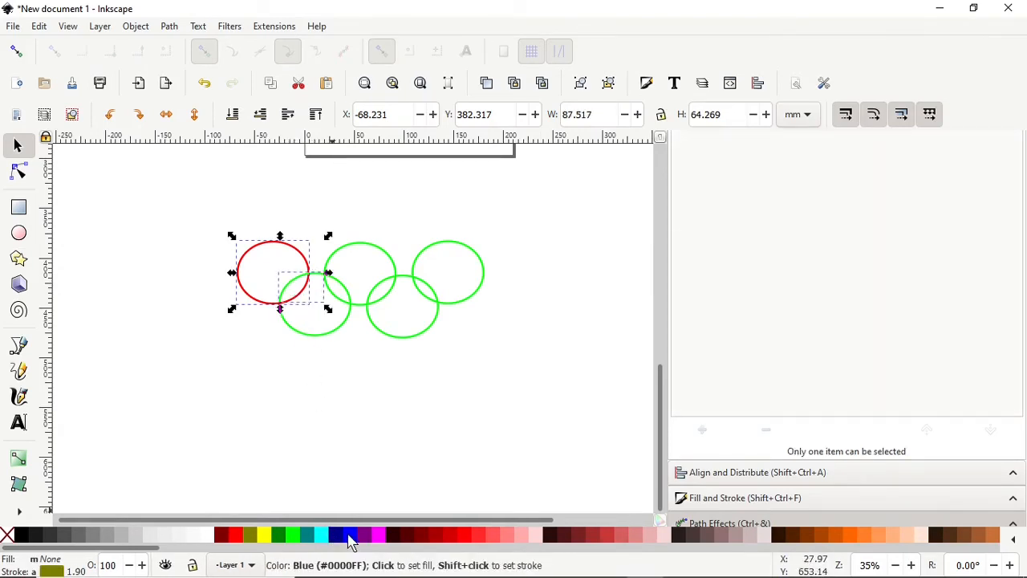
pyautogui.keyDown('shift'); pyautogui.click(348, 536); pyautogui.keyUp('shift')
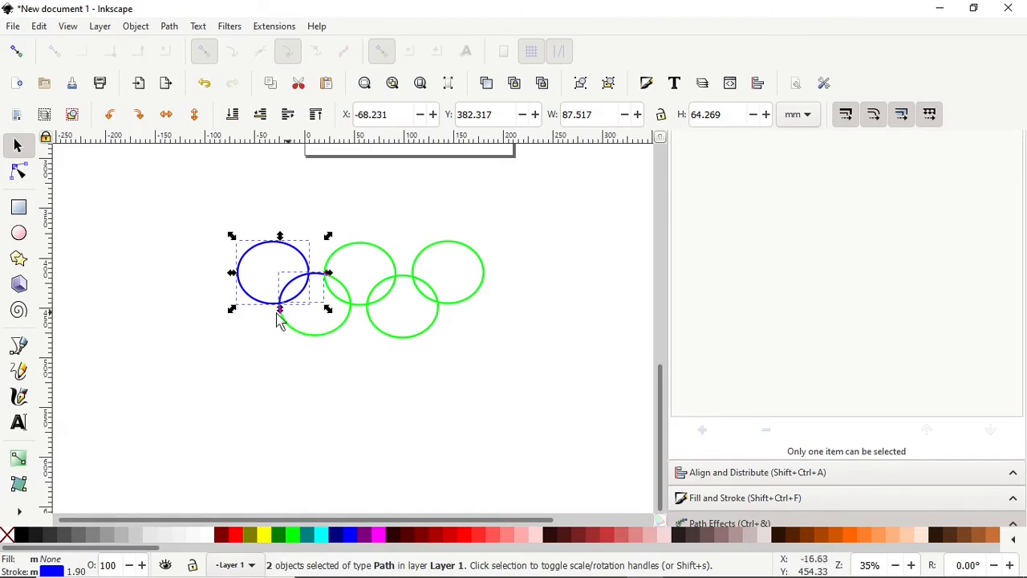
pyautogui.click(255, 345)
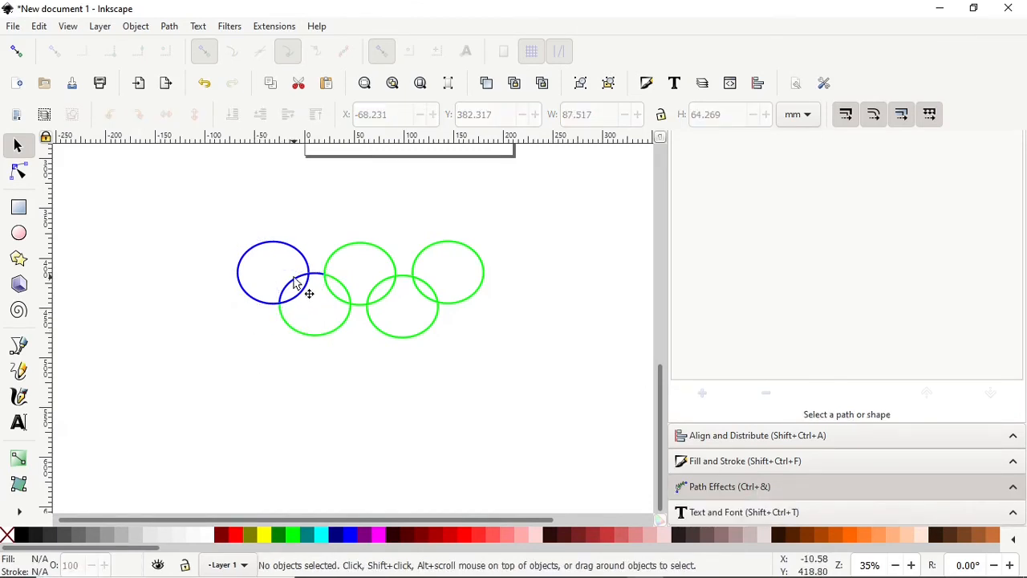
pyautogui.click(255, 305)
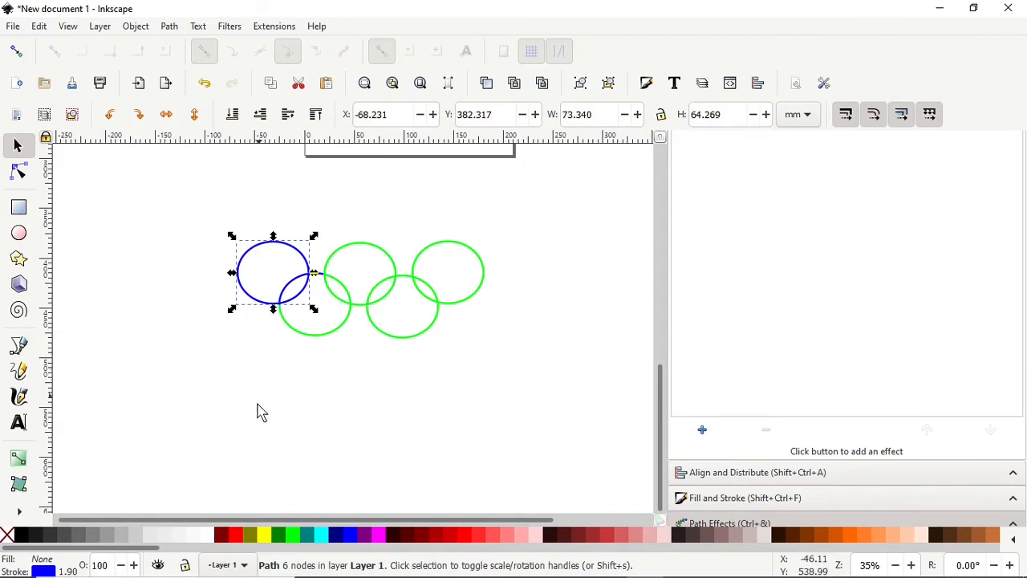
pyautogui.keyDown('shift'); pyautogui.click(235, 536); pyautogui.keyUp('shift')
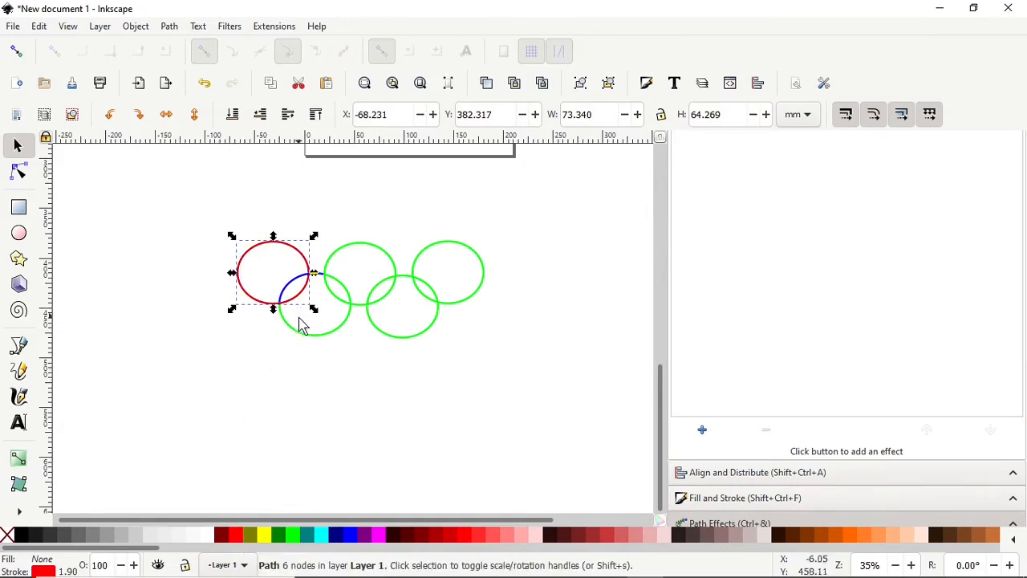
pyautogui.click(316, 337)
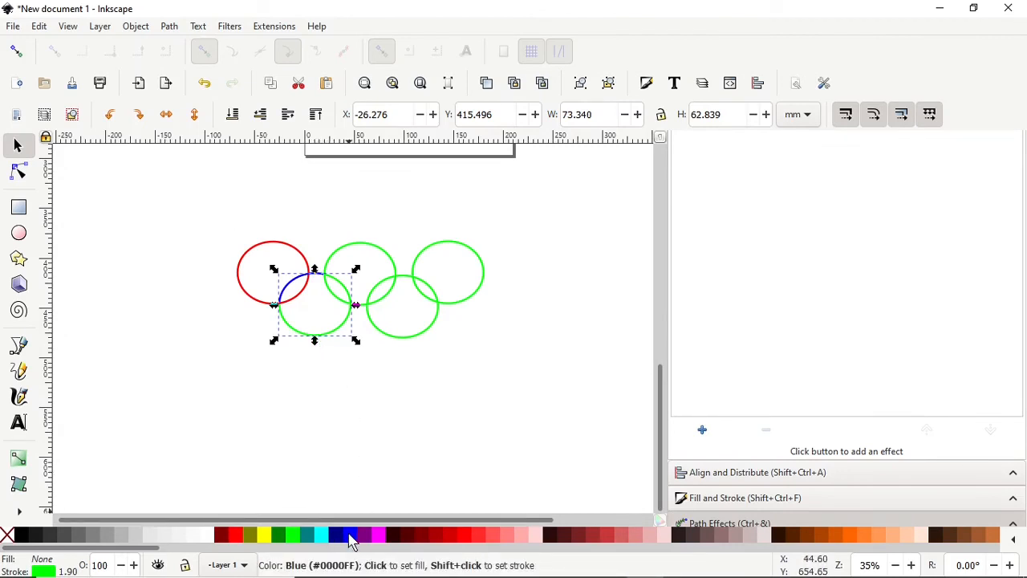
pyautogui.keyDown('shift'); pyautogui.click(350, 536); pyautogui.keyUp('shift')
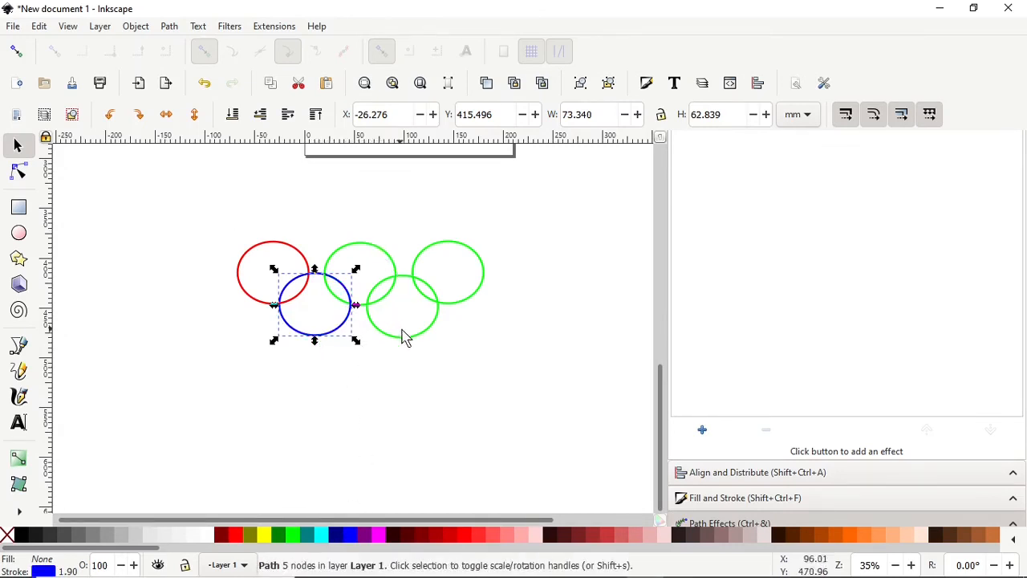
# Give the upper middle ring a black stroke and all three pieces of the lower-right ring a yellow stroke
pyautogui.click(361, 249)
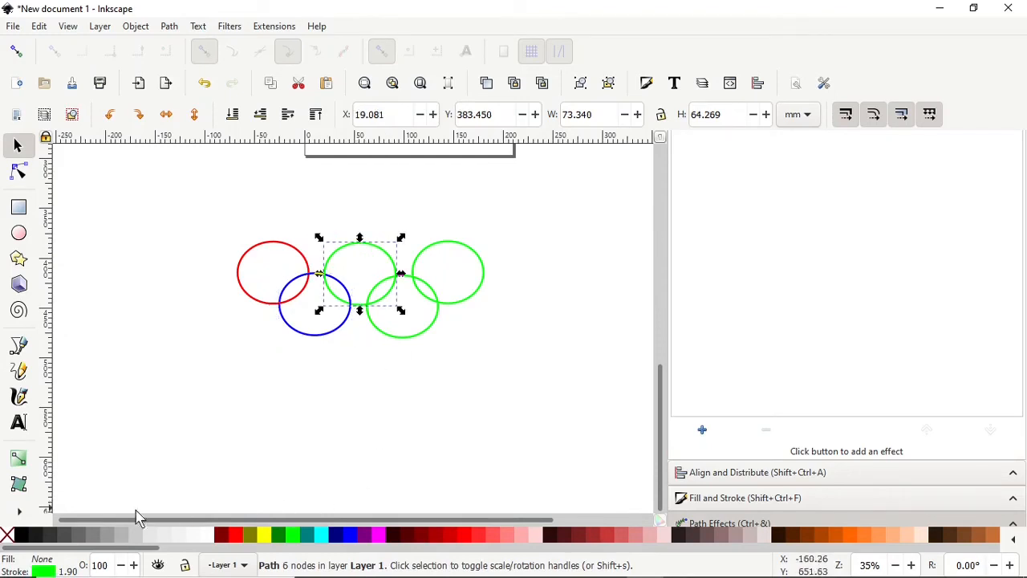
pyautogui.keyDown('shift'); pyautogui.click(22, 536); pyautogui.keyUp('shift')
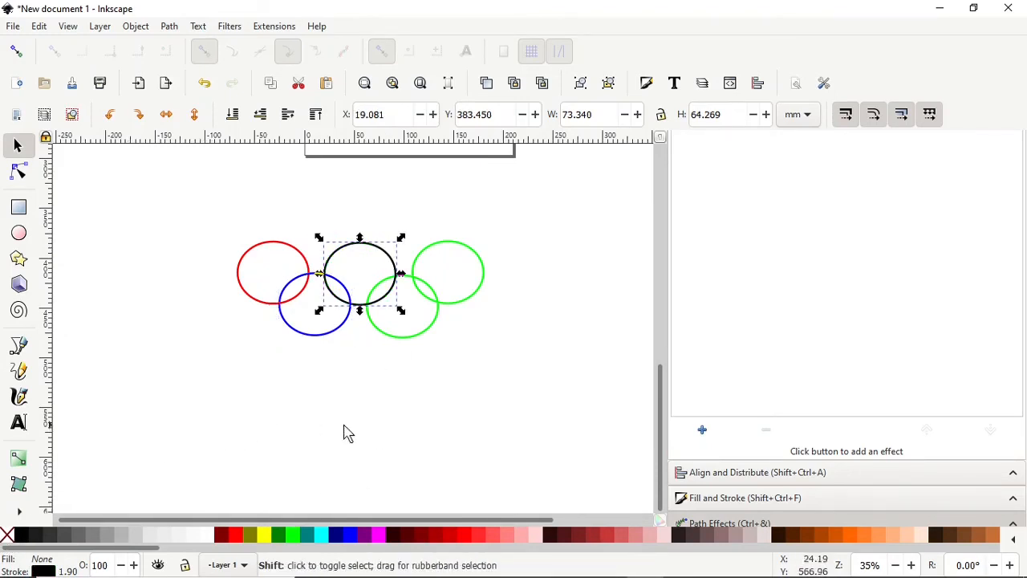
pyautogui.click(406, 344)
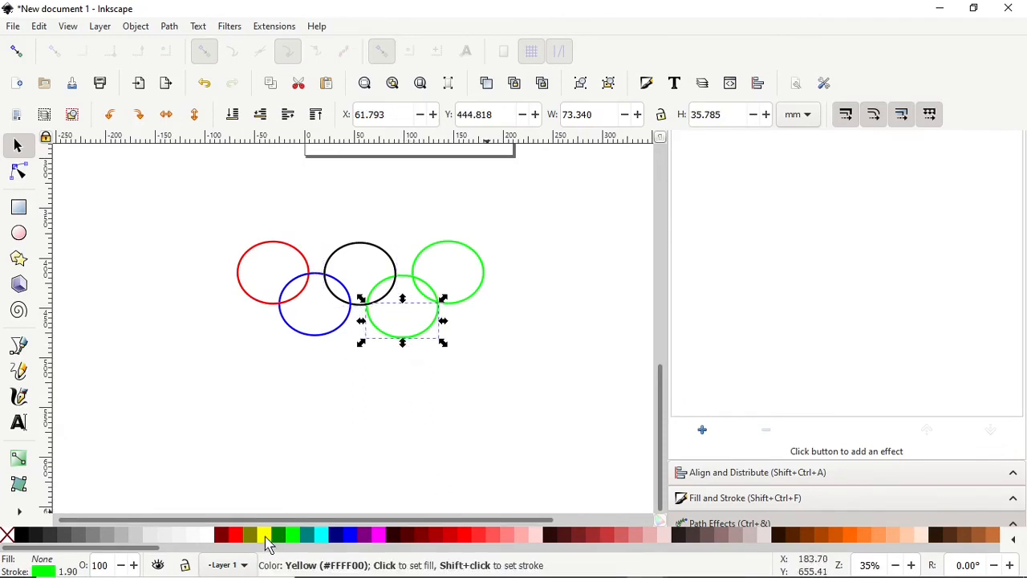
pyautogui.keyDown('shift'); pyautogui.click(264, 536); pyautogui.keyUp('shift')
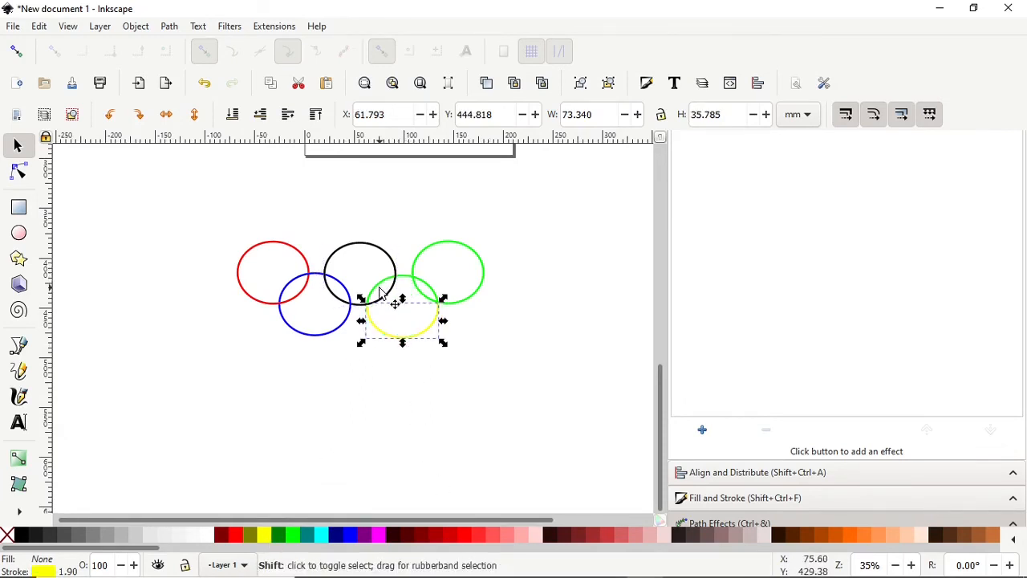
pyautogui.keyDown('shift'); pyautogui.click(380, 291); pyautogui.keyUp('shift')
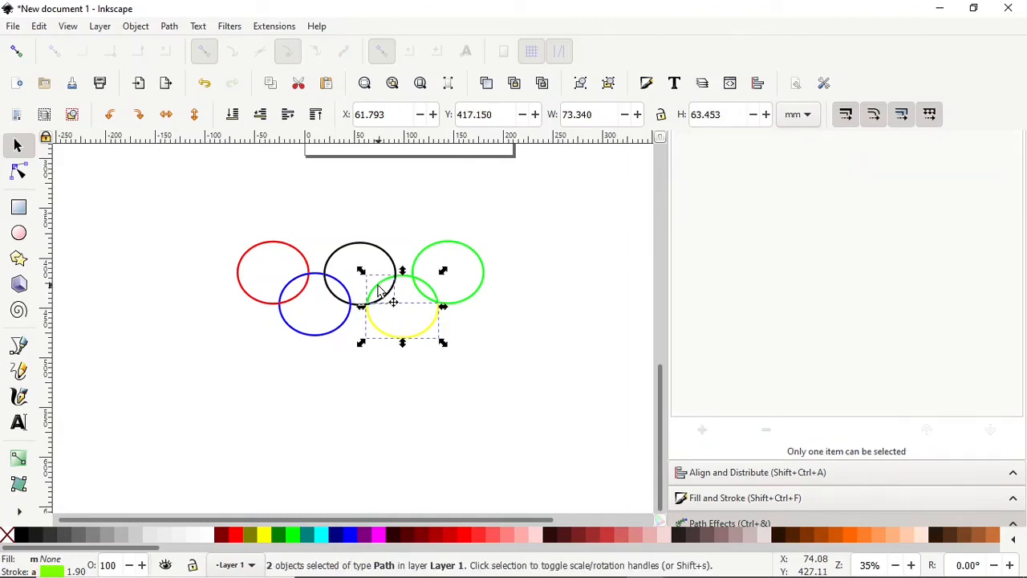
pyautogui.keyDown('shift'); pyautogui.click(425, 283); pyautogui.keyUp('shift')
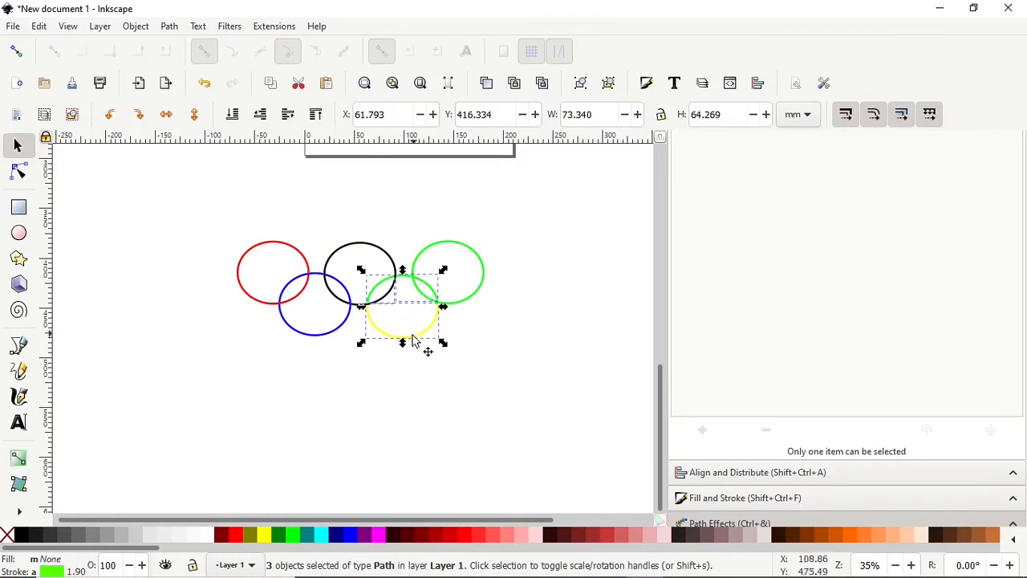
pyautogui.keyDown('shift'); pyautogui.click(265, 539); pyautogui.keyUp('shift')
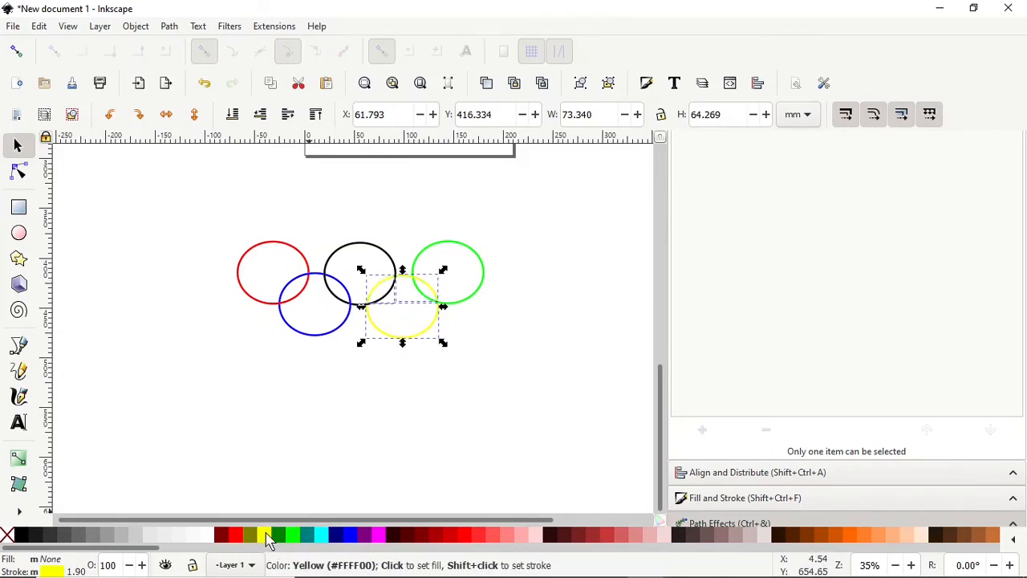
# Convert all the coloured ring pieces from lines to satin columns with Ink/Stitch's Convert Line to Satin
pyautogui.click(518, 393)
pyautogui.moveTo(163, 196); pyautogui.dragTo(540, 417)
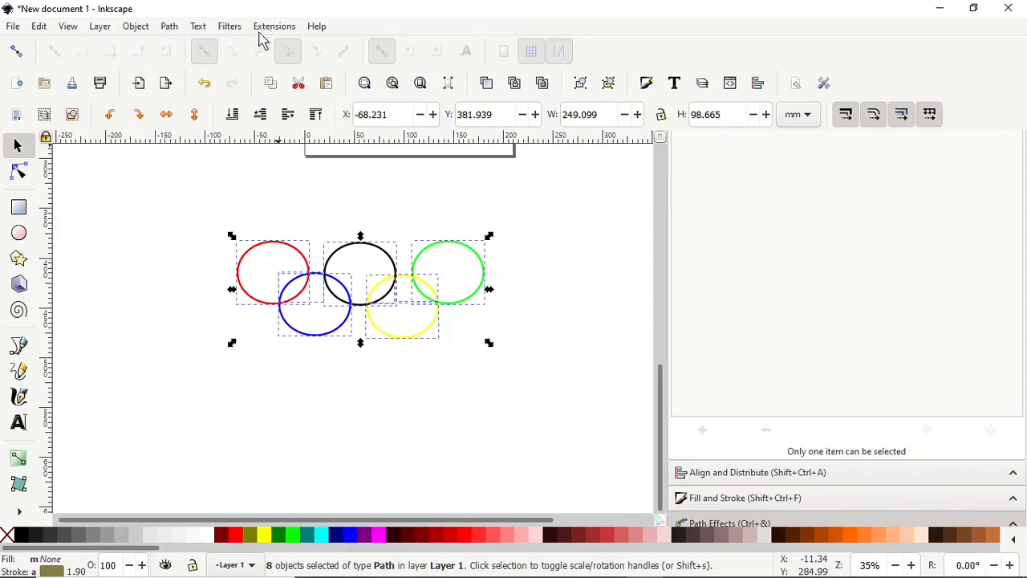
pyautogui.keyDown('ctrl'); pyautogui.scroll(1, 371, 252); pyautogui.keyUp('ctrl')
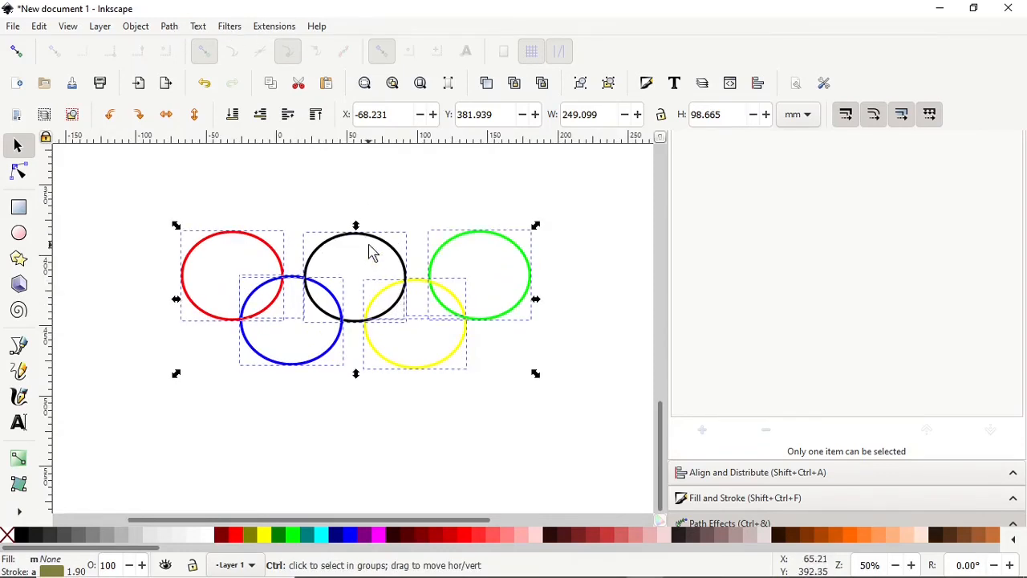
pyautogui.keyDown('ctrl'); pyautogui.scroll(1, 353, 213); pyautogui.keyUp('ctrl')
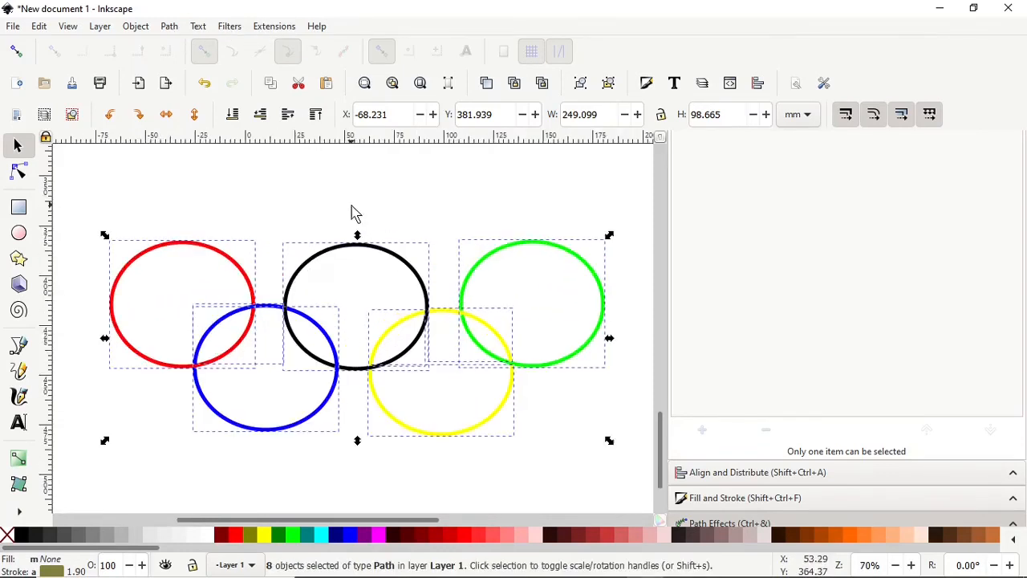
pyautogui.click(271, 29)
pyautogui.moveTo(288, 213)
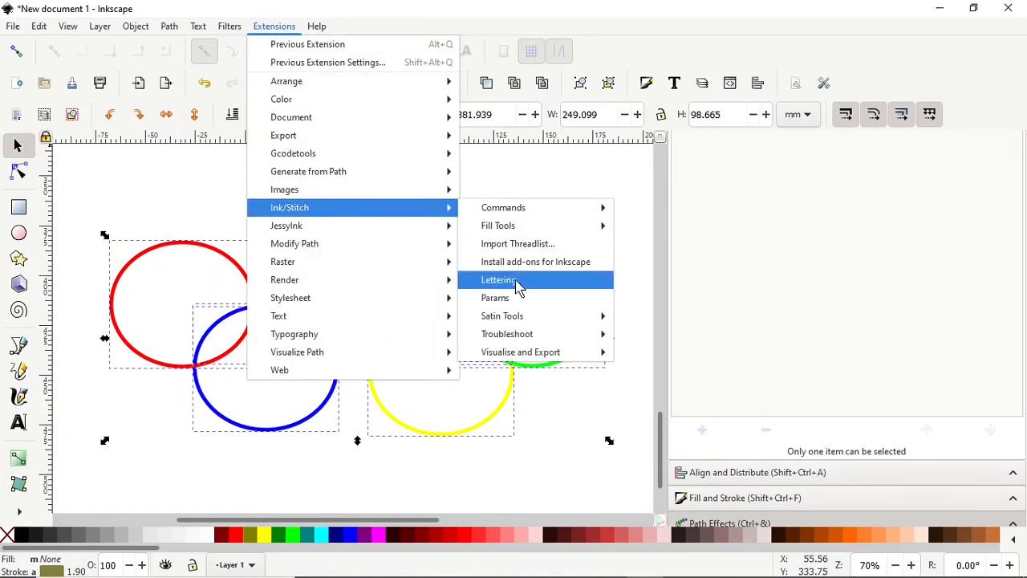
pyautogui.moveTo(513, 317)
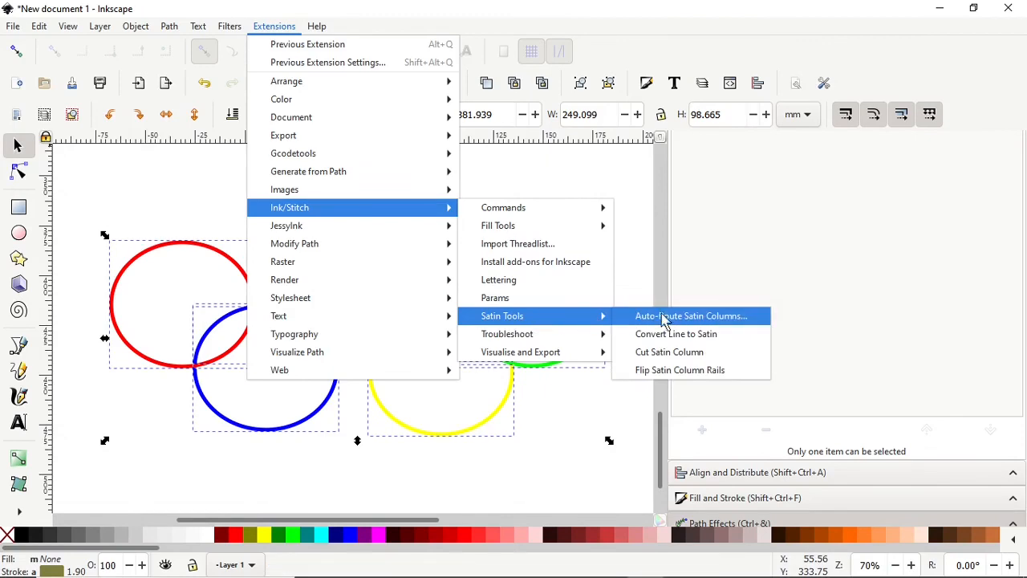
pyautogui.click(671, 341)
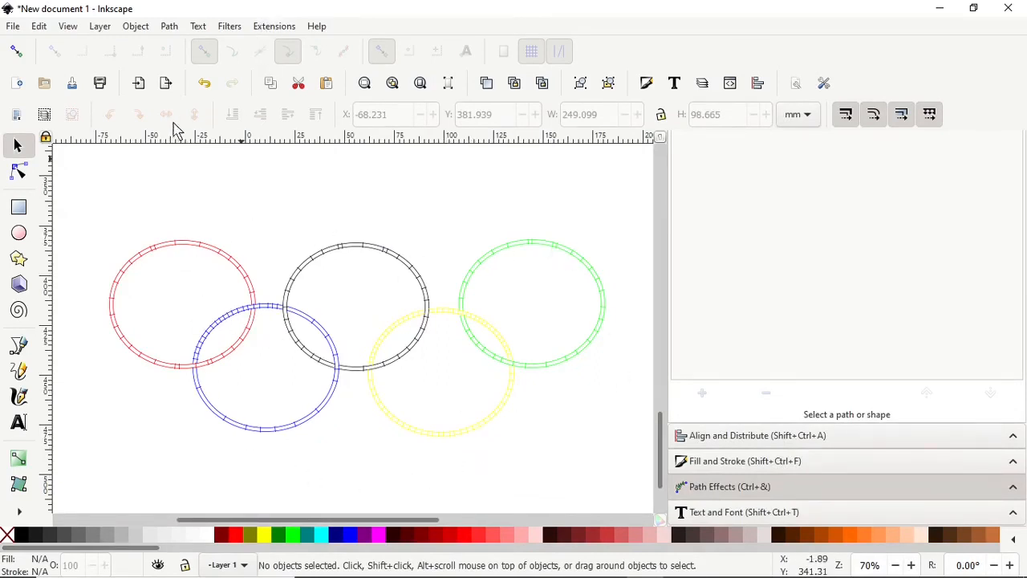
# Preview the stitching of all the satin rings through Ink/Stitch Params, and close it without applying any settings
pyautogui.moveTo(85, 194); pyautogui.dragTo(602, 439)
pyautogui.click(274, 26)
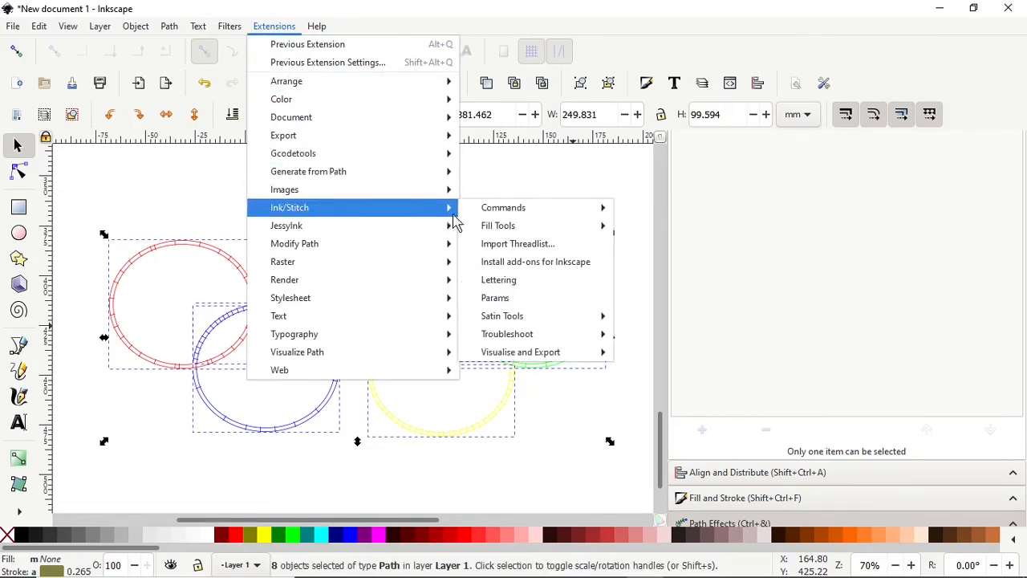
pyautogui.click(507, 306)
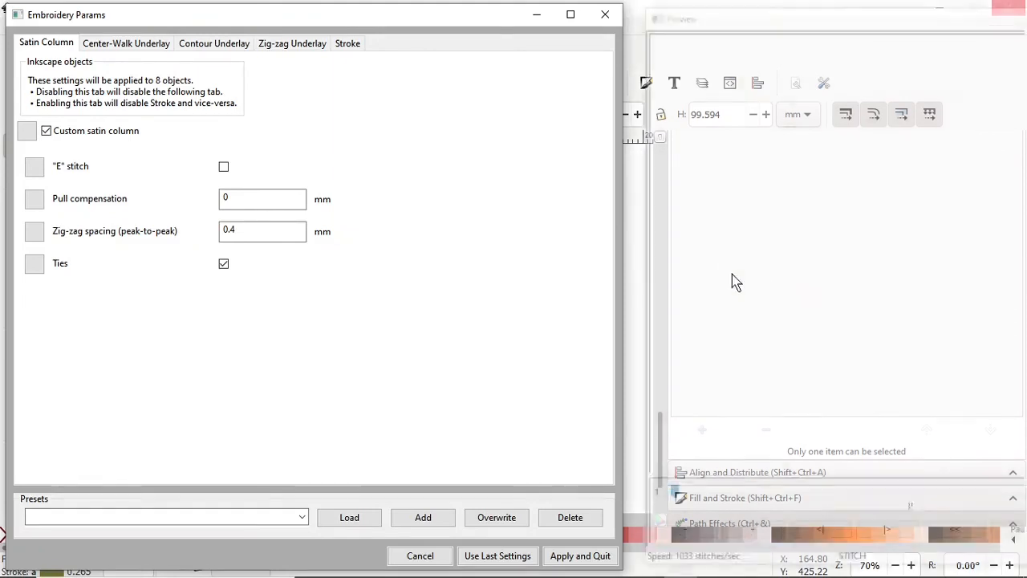
pyautogui.moveTo(855, 19)
pyautogui.mouseDown()
pyautogui.moveTo(621, 28)
pyautogui.moveTo(428, 7)
pyautogui.mouseUp()
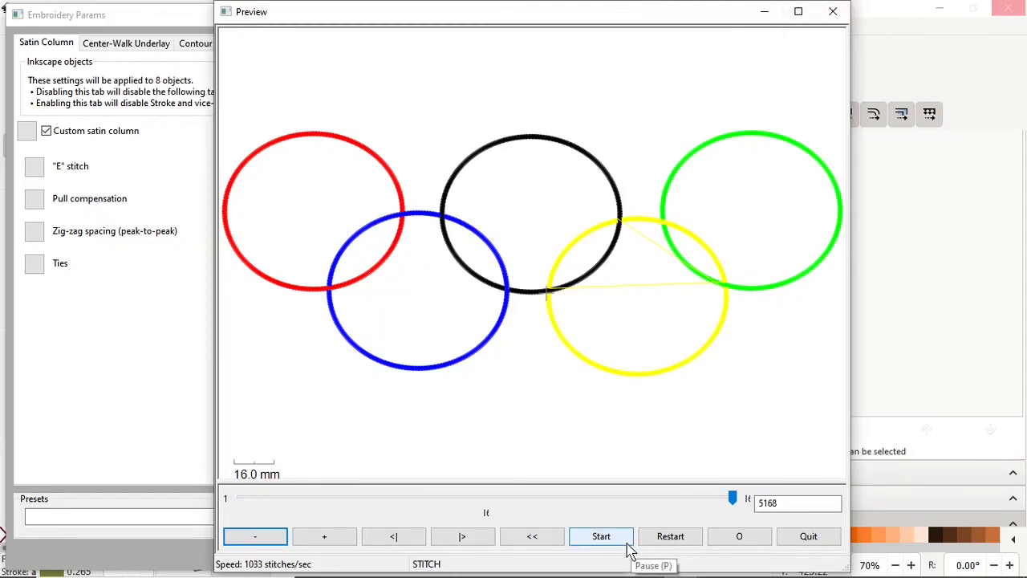
pyautogui.click(808, 536)
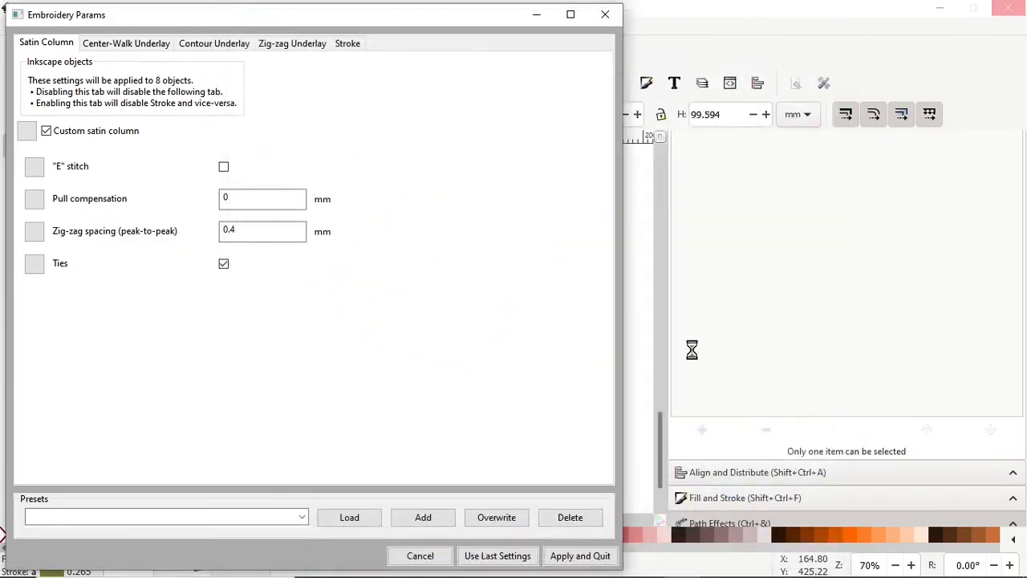
pyautogui.click(606, 16)
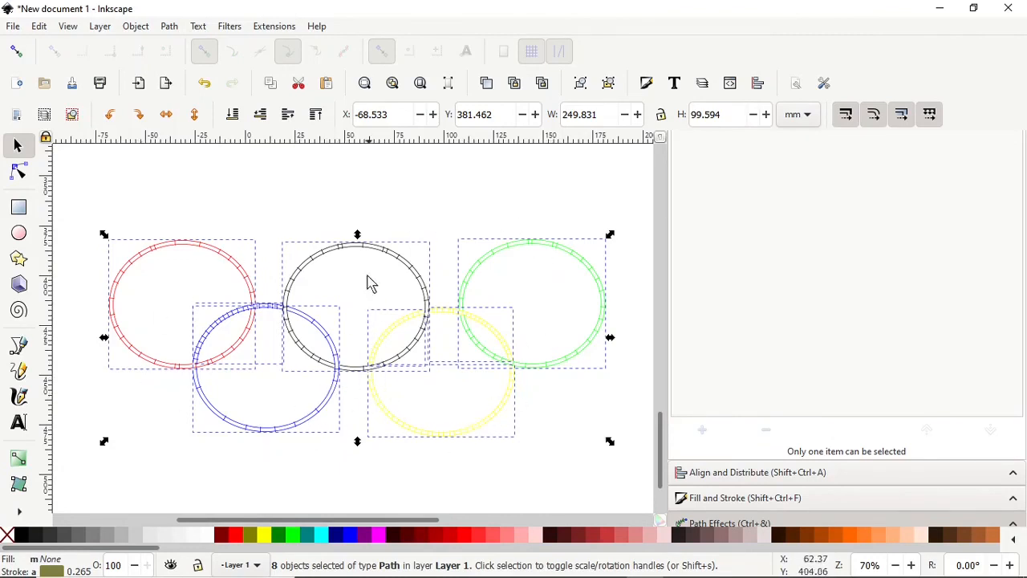
pyautogui.moveTo(586, 576)
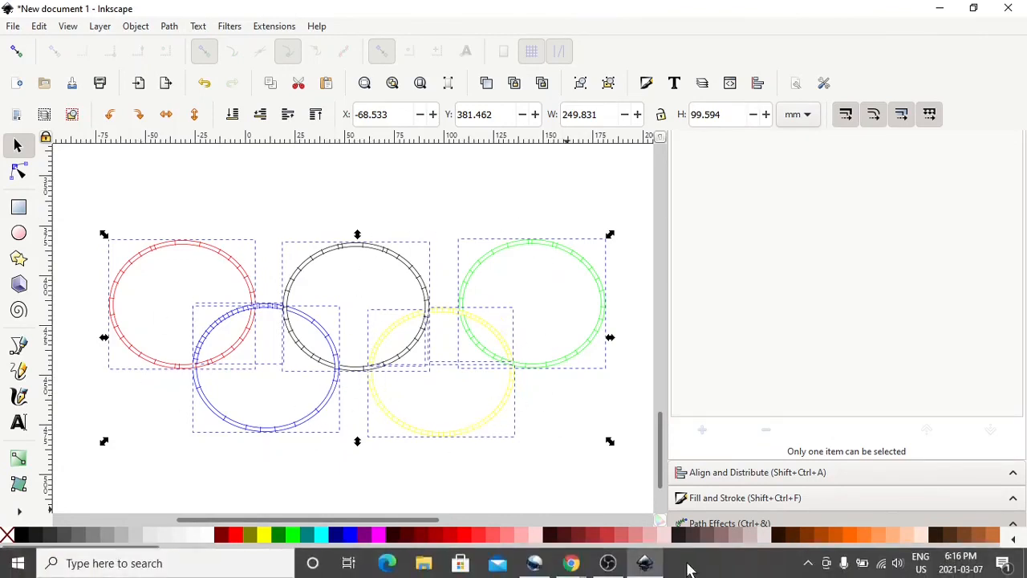